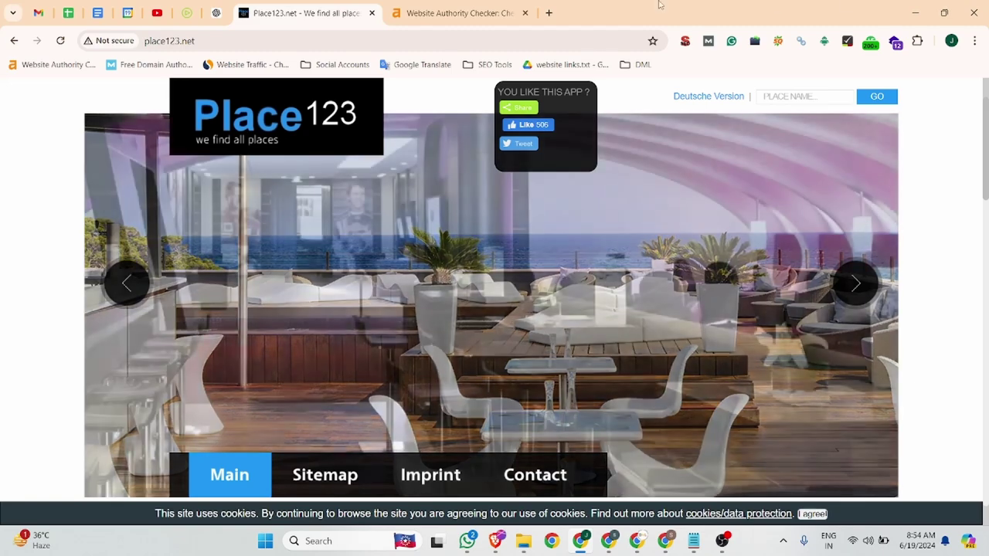
# Check place123.net's domain rating in the authority checker and open the site's form for adding a business
pyautogui.click(445, 7)
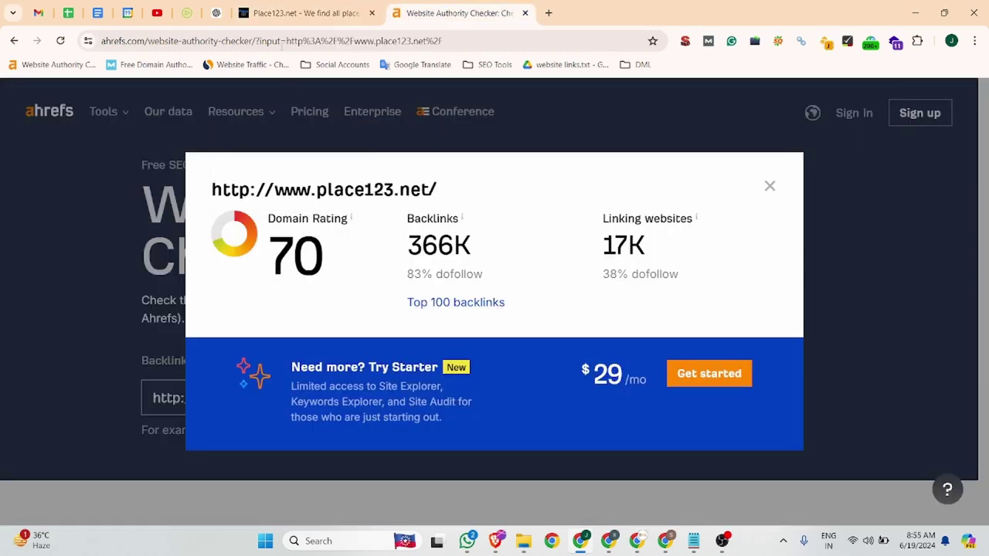
pyautogui.click(281, 24)
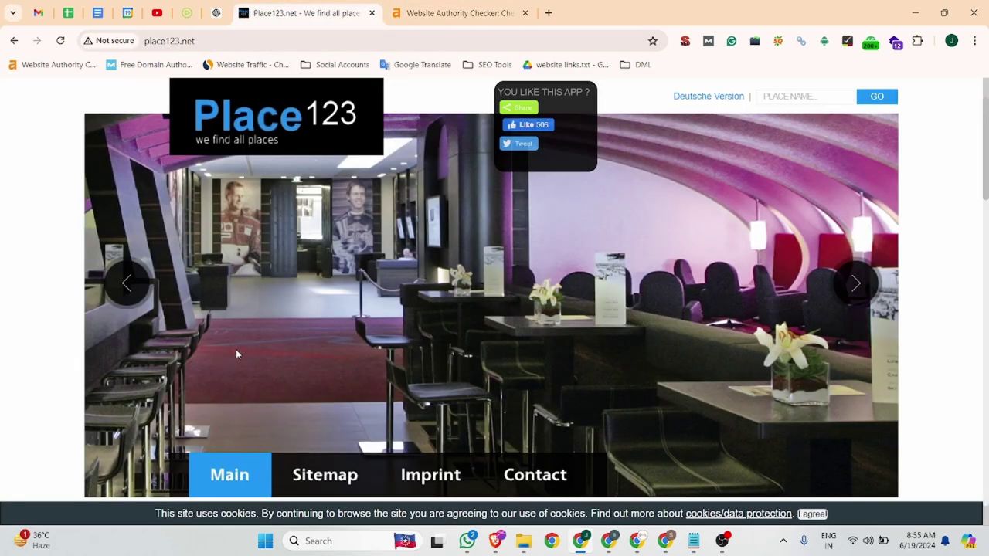
pyautogui.scroll(-5, 441, 346)
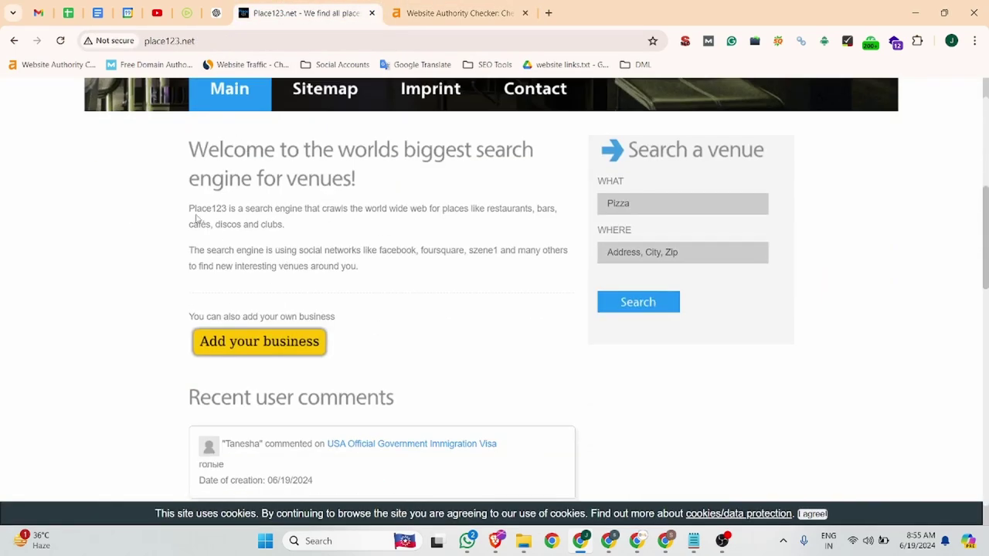
pyautogui.scroll(-1, 199, 225)
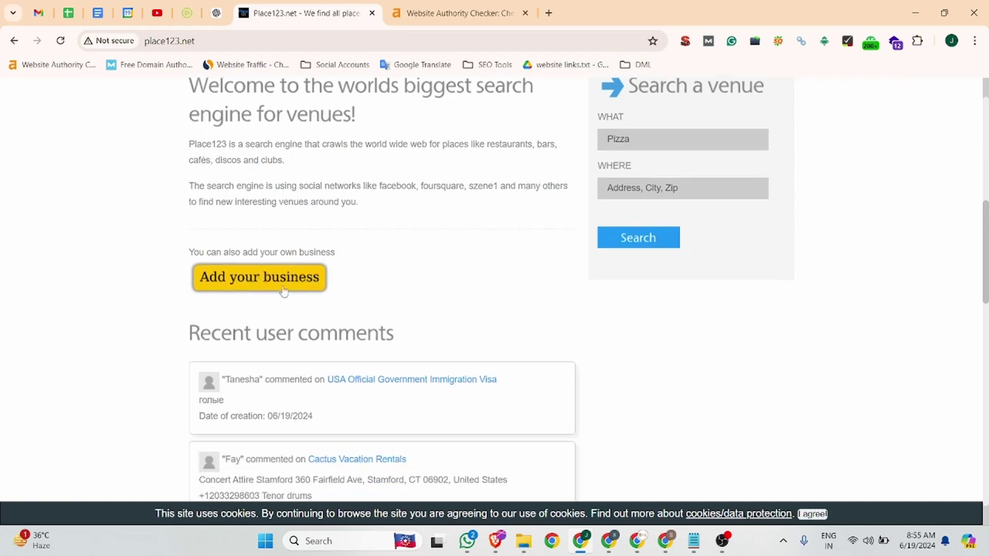
pyautogui.click(274, 288)
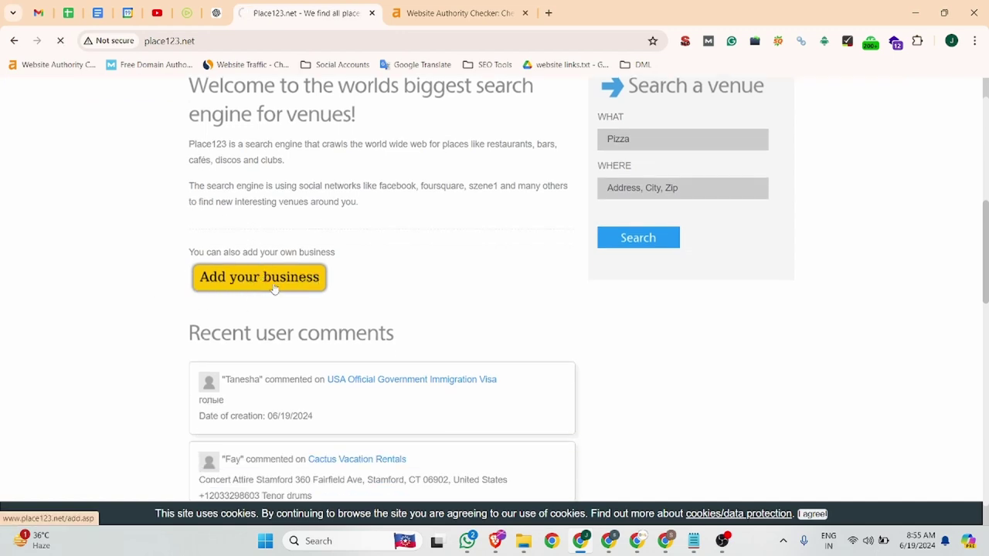
pyautogui.scroll(-3, 280, 244)
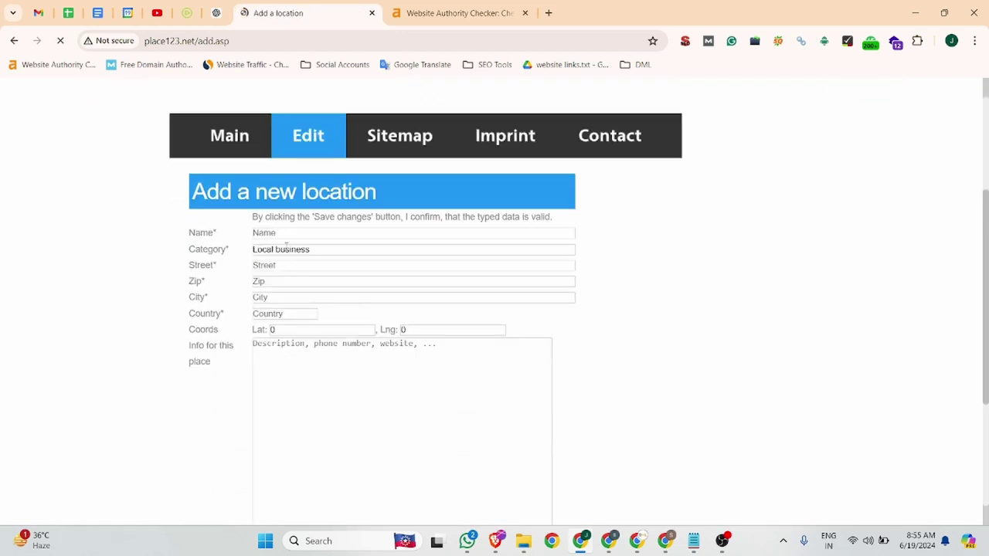
# Set the new location's name to Jobma and its category to Video Interviewing Software
pyautogui.click(276, 234)
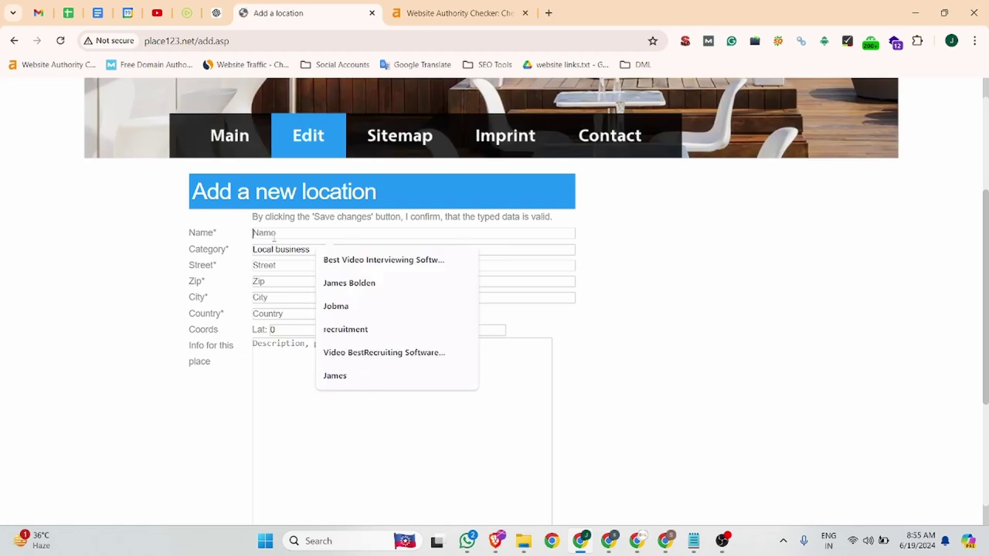
pyautogui.click(338, 307)
pyautogui.tripleClick(329, 250)
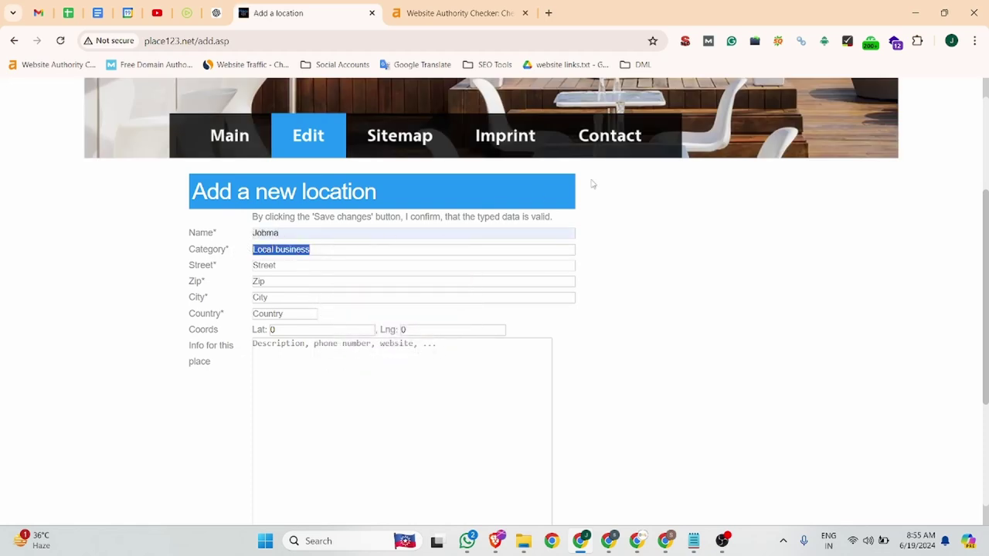
pyautogui.write('Video Interv')
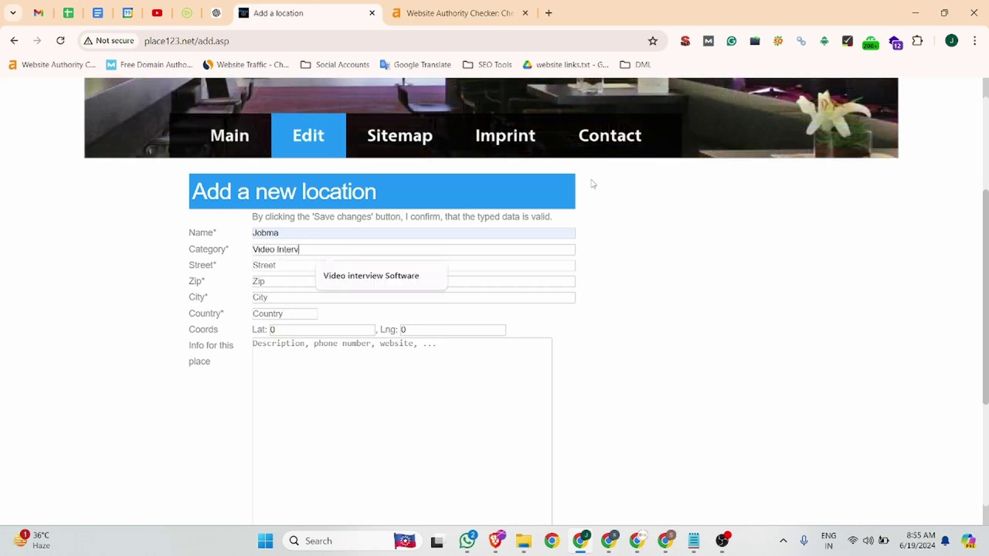
pyautogui.write('iewing Software')
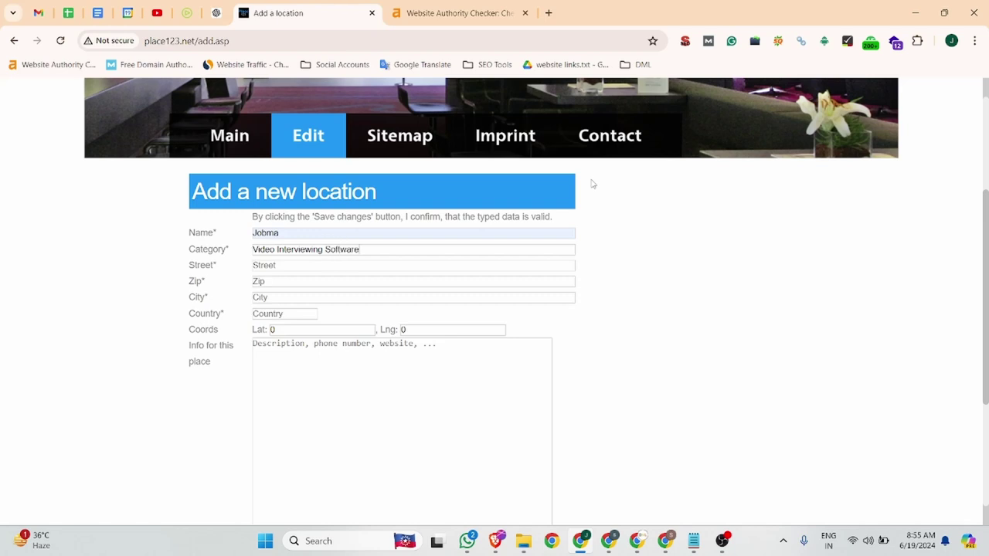
# Copy the company's street address with suite from the Business Listing document into the Street field of the location form
pyautogui.click(314, 266)
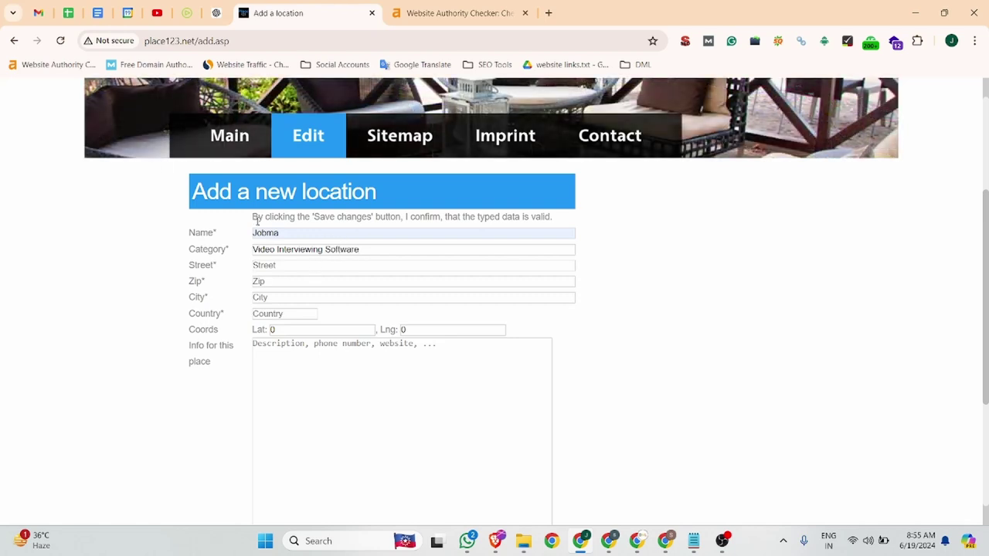
pyautogui.click(97, 12)
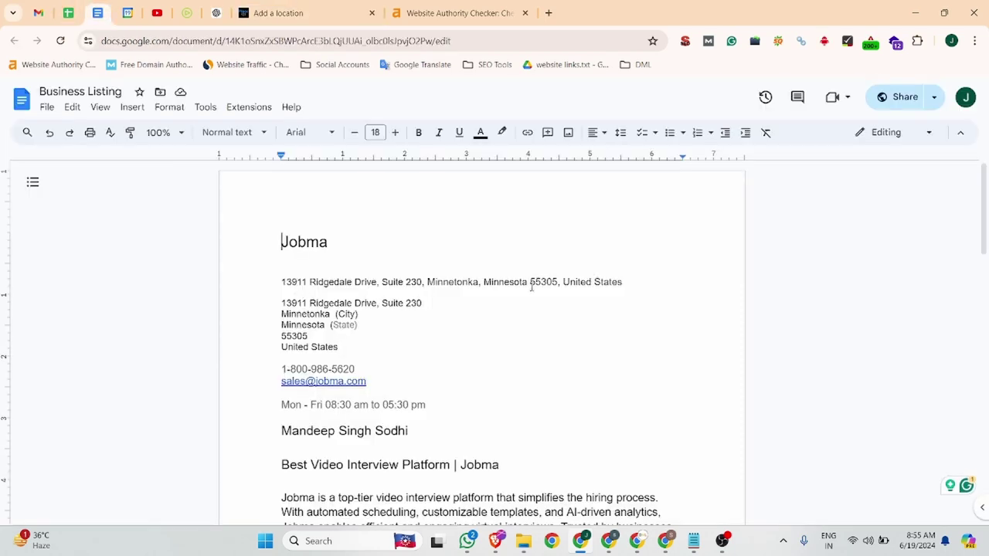
pyautogui.moveTo(438, 285); pyautogui.dragTo(346, 314)
pyautogui.click(433, 306)
pyautogui.moveTo(433, 306); pyautogui.dragTo(277, 307)
pyautogui.hotkey('ctrl', 'c')
pyautogui.click(278, 13)
pyautogui.hotkey('ctrl', 'v')
# Copy the company's postal code from the Business Listing document into the location form's Zip field
pyautogui.click(88, 8)
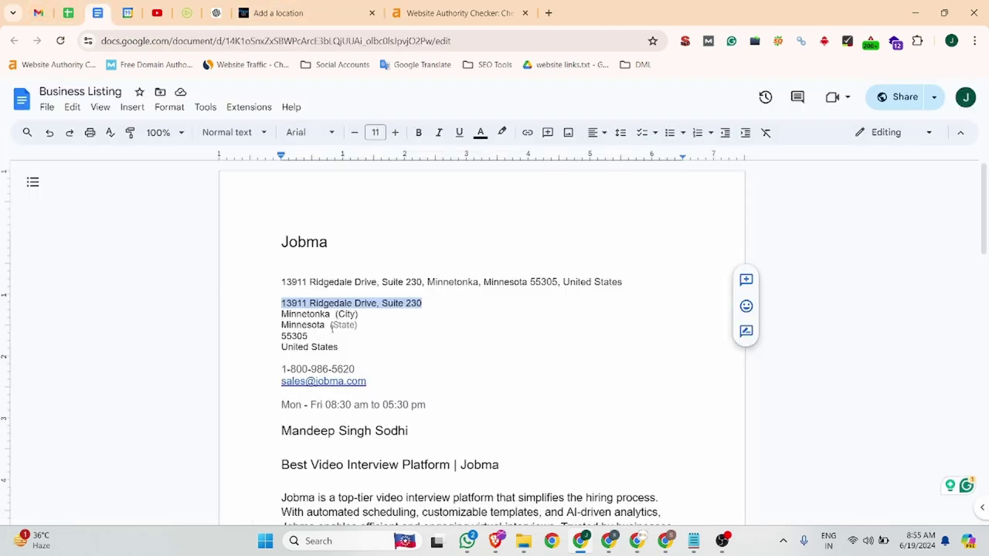
pyautogui.moveTo(309, 337); pyautogui.dragTo(267, 336)
pyautogui.hotkey('ctrl', 'c')
pyautogui.click(278, 13)
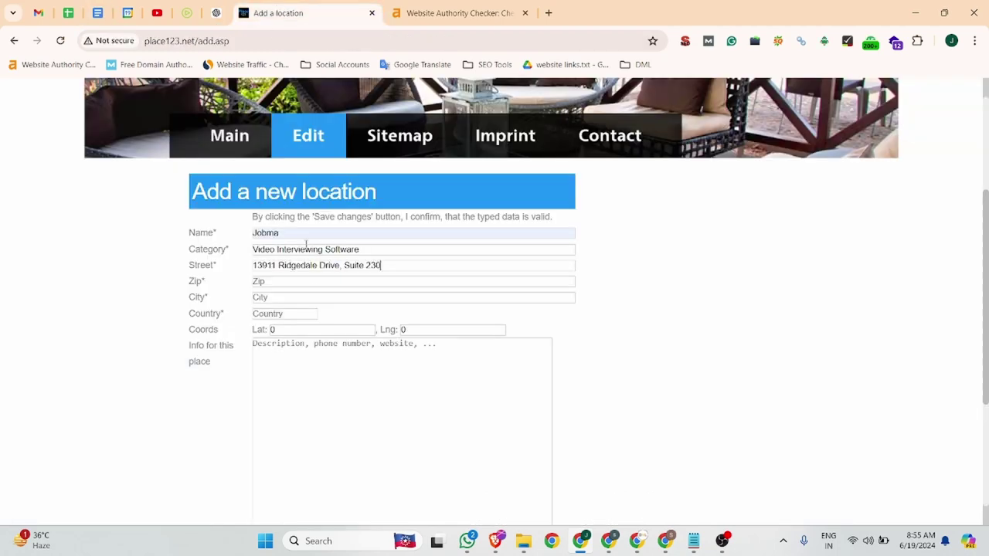
pyautogui.click(270, 283)
pyautogui.hotkey('ctrl', 'v')
pyautogui.press('Tab')
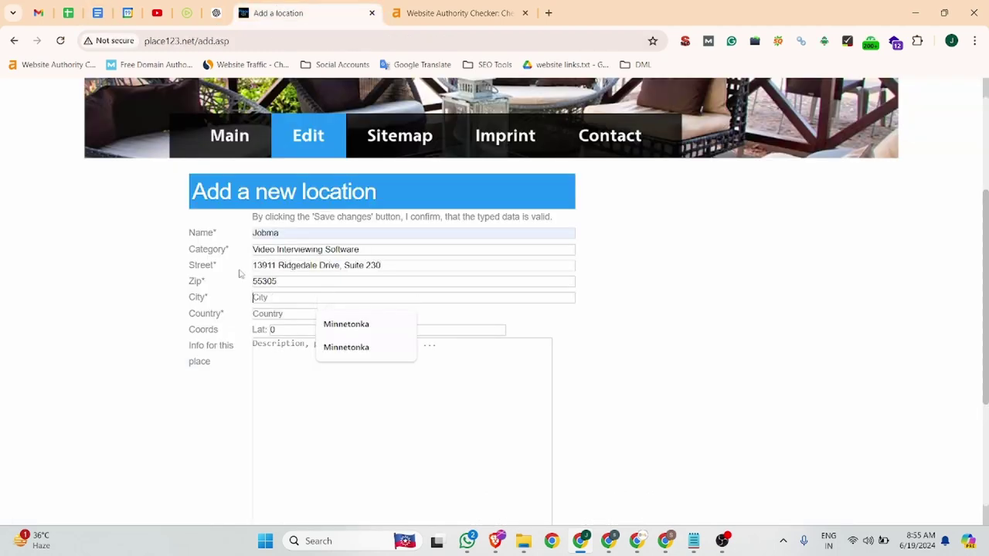
# Copy the company's city from the Business Listing document into the location form and set the country to United States
pyautogui.click(68, 12)
pyautogui.click(98, 13)
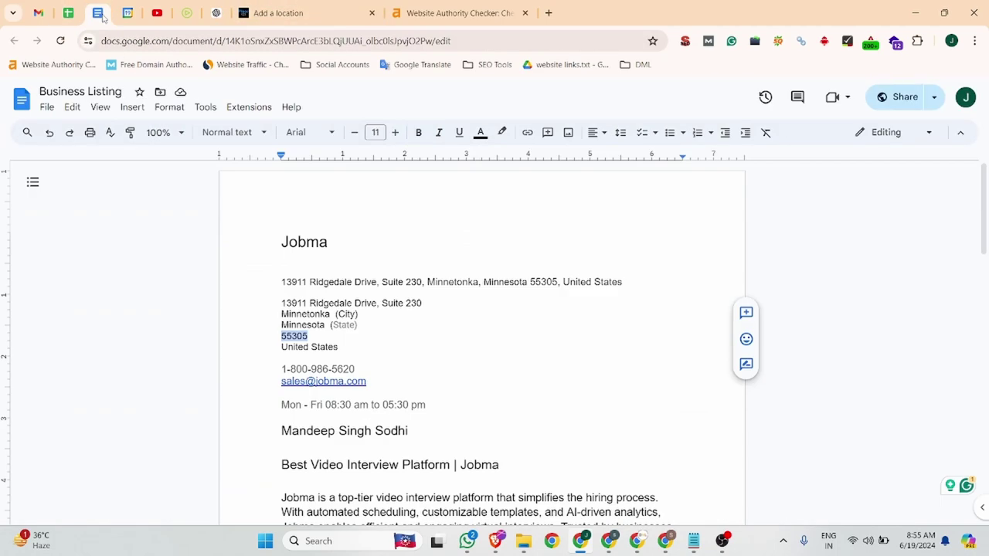
pyautogui.moveTo(331, 314); pyautogui.dragTo(279, 314)
pyautogui.hotkey('ctrl', 'c')
pyautogui.click(278, 13)
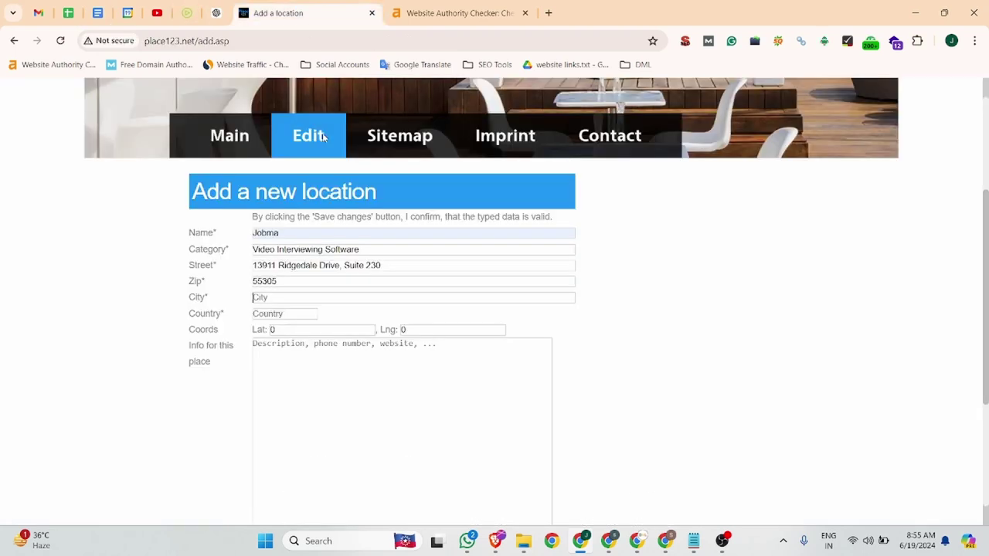
pyautogui.hotkey('ctrl', 'v')
pyautogui.click(285, 313)
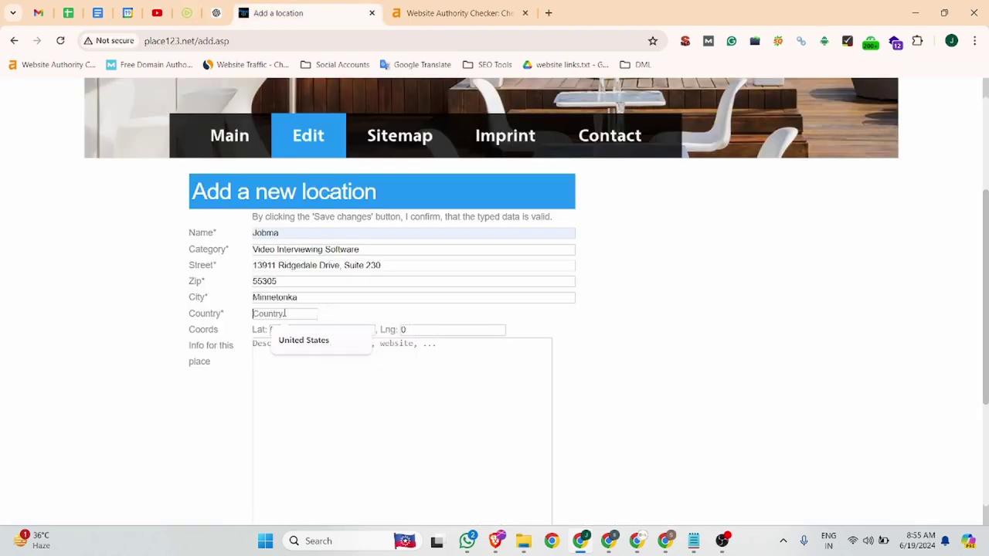
pyautogui.click(306, 337)
# Copy the company's full one-line address from the Business Listing document and search Google for "latitude and longitude finder"
pyautogui.click(102, 8)
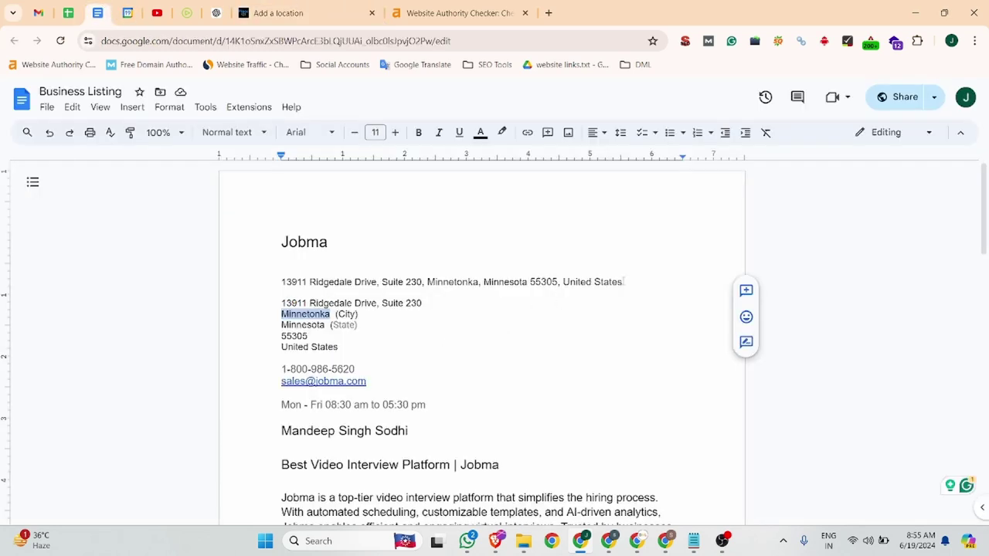
pyautogui.moveTo(627, 281); pyautogui.dragTo(281, 282)
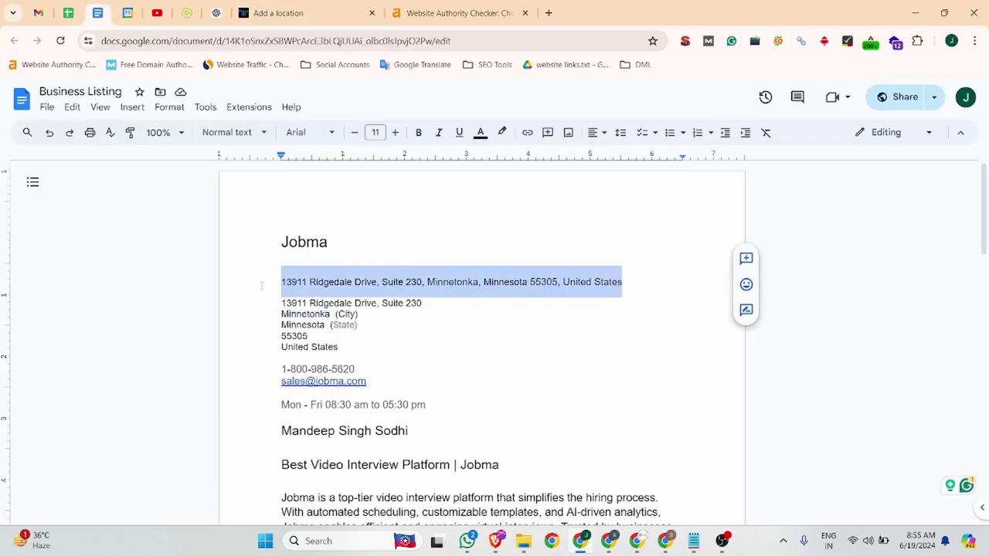
pyautogui.click(550, 13)
pyautogui.write('lat')
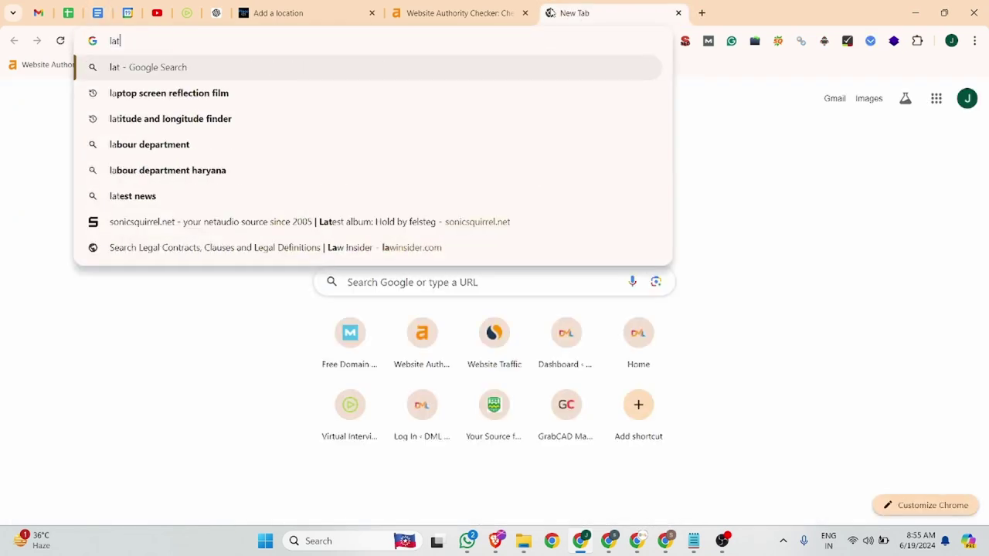
pyautogui.write('itu')
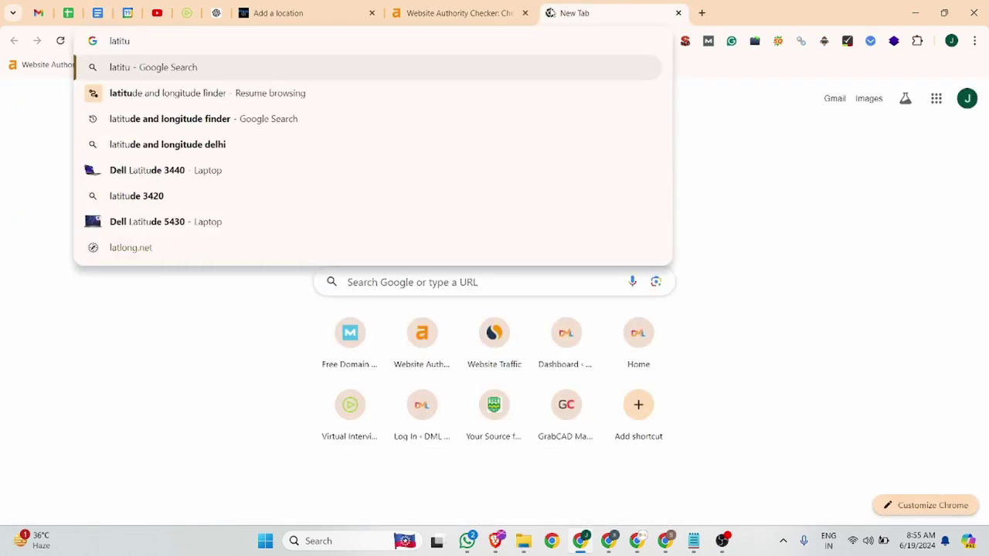
pyautogui.click(216, 124)
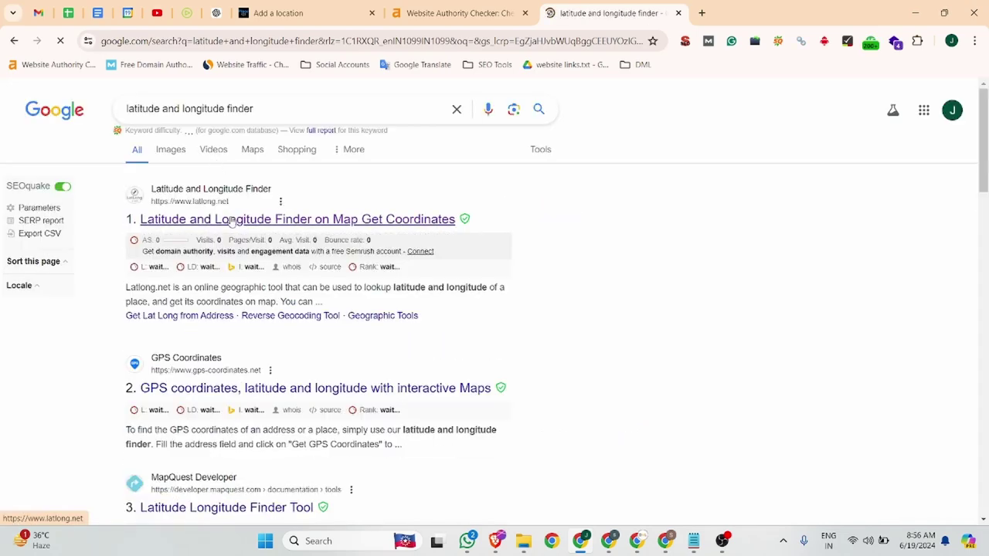
# Open the gps-coordinates.net search result in a new tab and switch to it
pyautogui.click(231, 221)
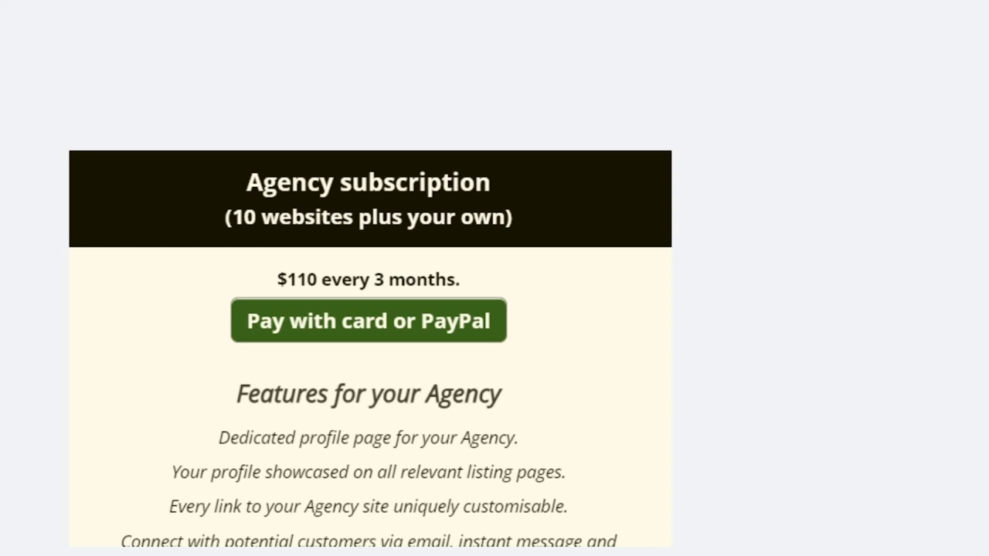
pyautogui.rightClick(206, 263)
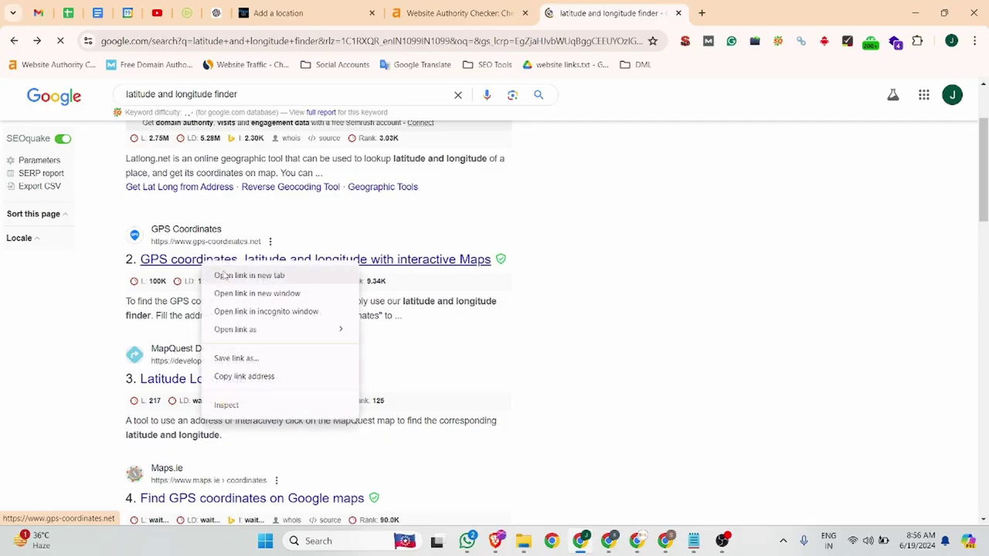
pyautogui.click(254, 275)
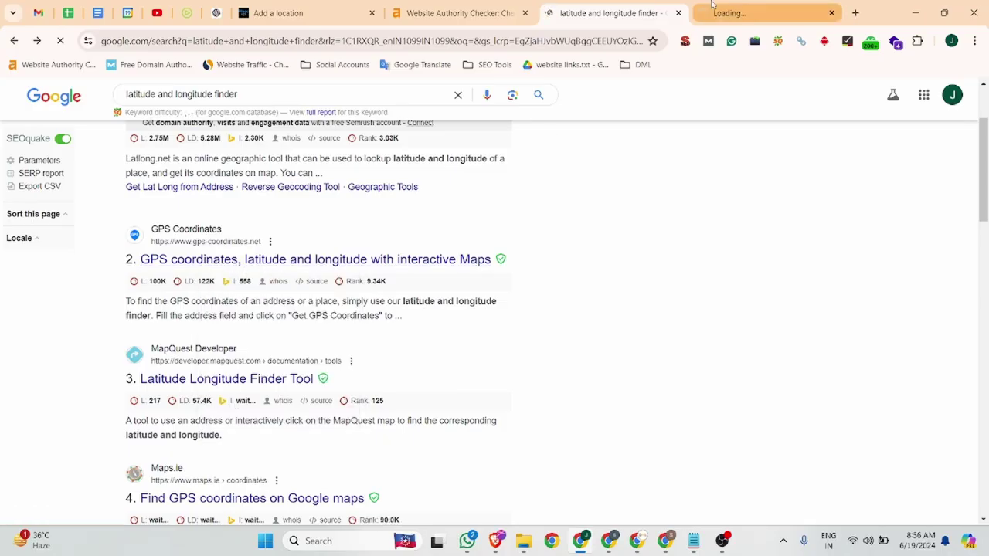
pyautogui.hotkey('ctrl', 'Tab')
# Try to get the GPS coordinates for the company's full address by replacing New York in the Address field
pyautogui.scroll(-3, 280, 367)
pyautogui.scroll(-3, 280, 368)
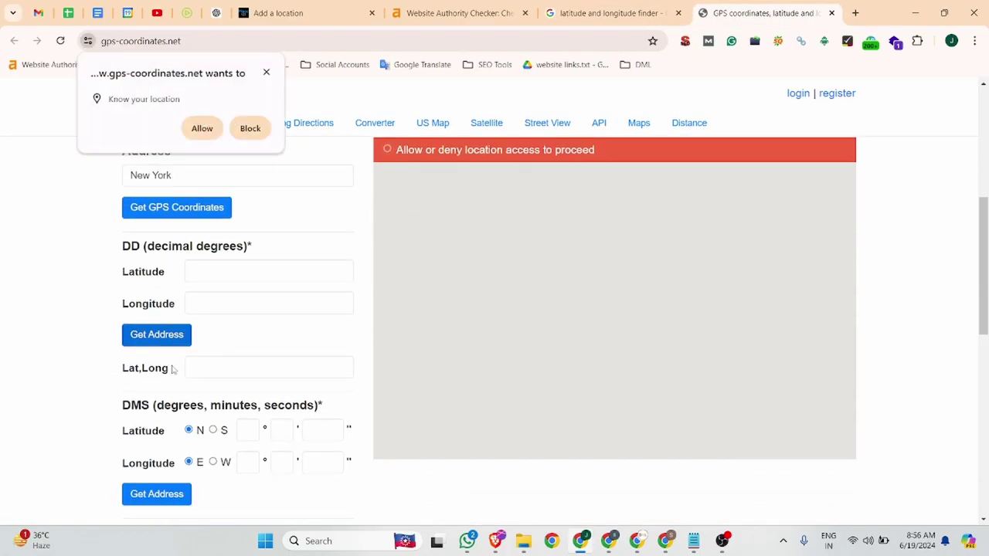
pyautogui.scroll(4, 173, 371)
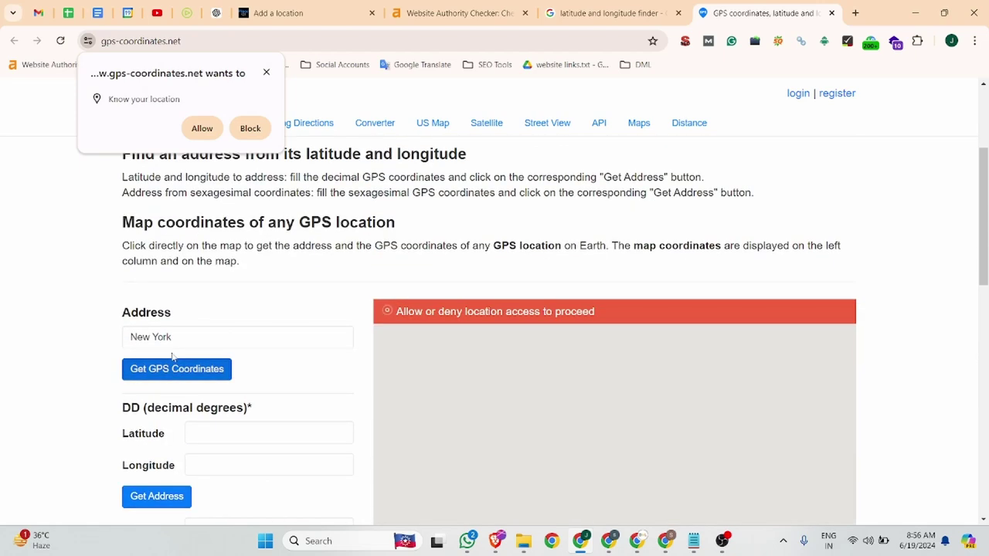
pyautogui.click(170, 338)
pyautogui.moveTo(214, 337); pyautogui.dragTo(121, 338)
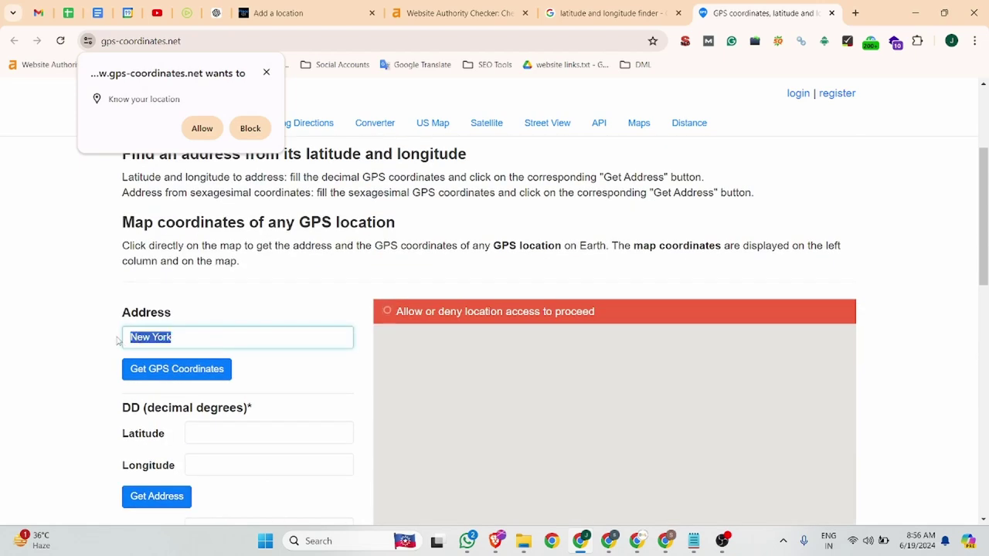
pyautogui.hotkey('ctrl', 'v')
pyautogui.click(172, 369)
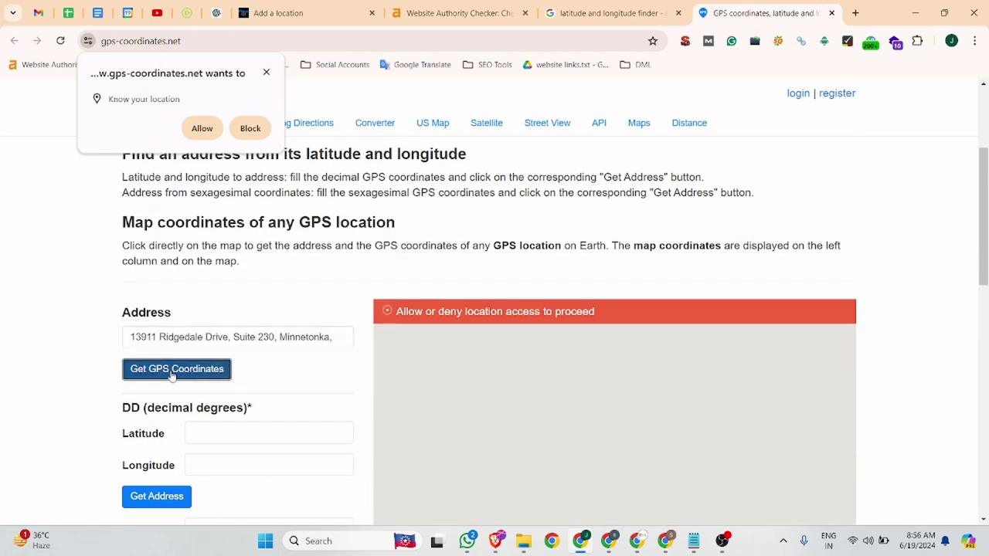
pyautogui.click(166, 495)
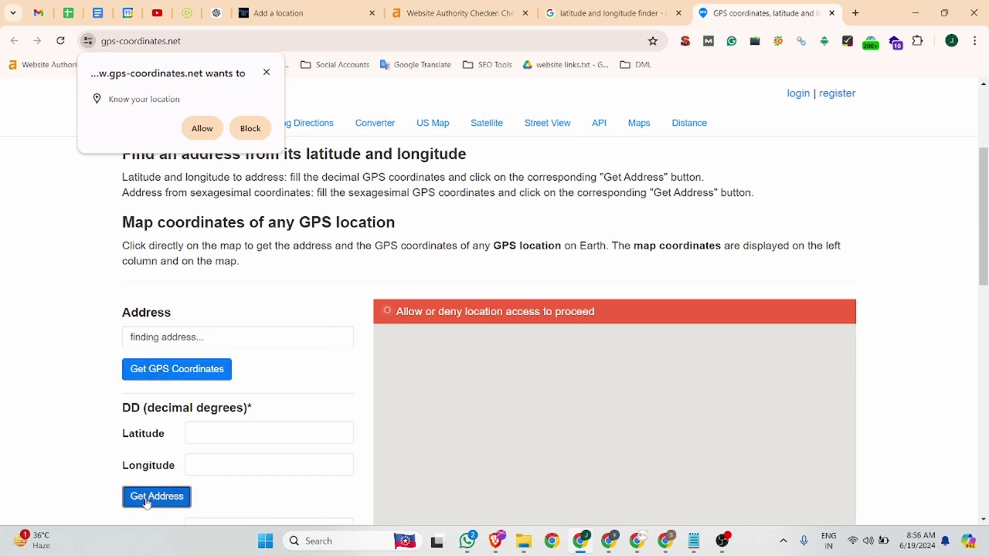
# Dismiss the location request and copy the latitude 40.741895 from gps-coordinates.net into the location form's Lat field
pyautogui.scroll(-3, 395, 406)
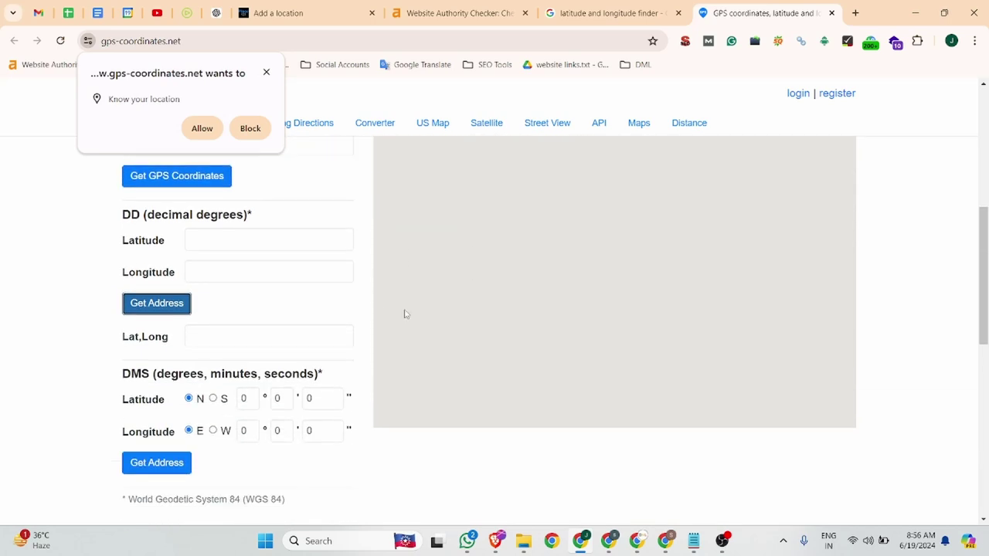
pyautogui.click(265, 73)
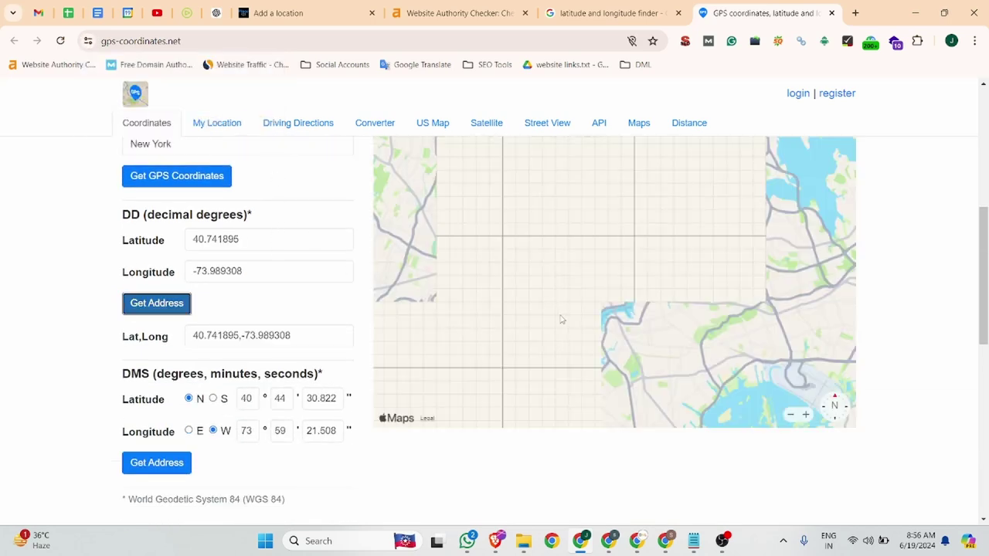
pyautogui.scroll(2, 562, 320)
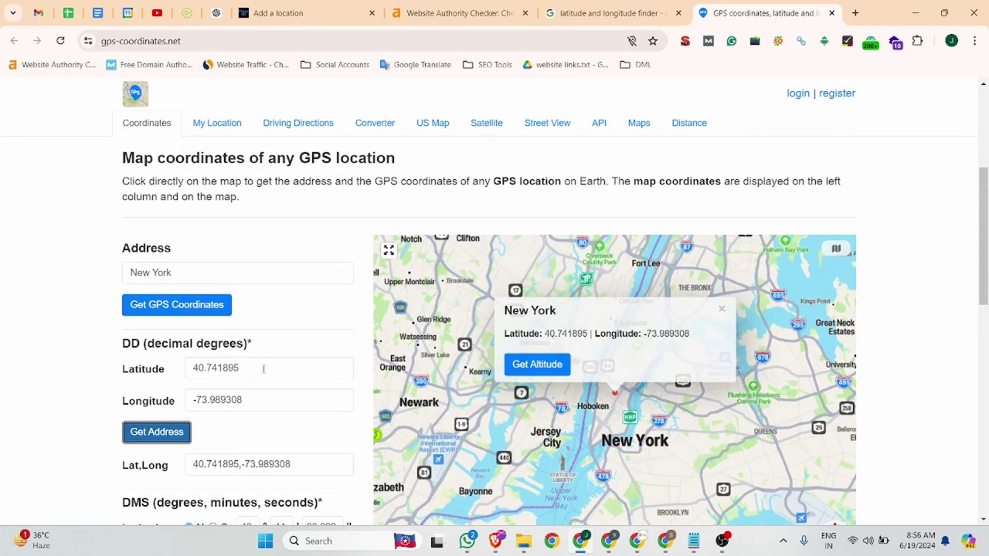
pyautogui.moveTo(265, 368); pyautogui.dragTo(166, 369)
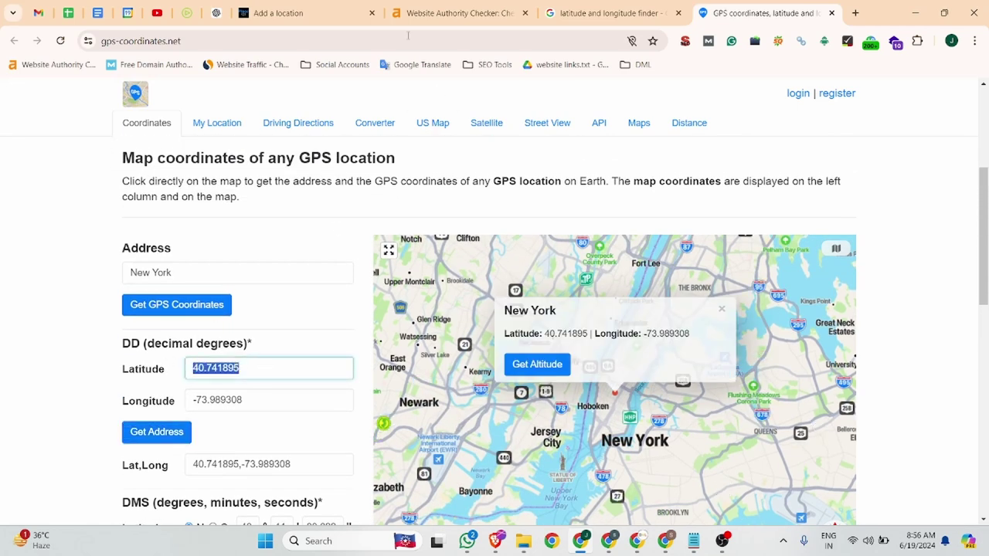
pyautogui.click(309, 16)
pyautogui.doubleClick(272, 330)
pyautogui.hotkey('ctrl', 'v')
# Copy the longitude -73.989308 from gps-coordinates.net into the location form's Lng field
pyautogui.click(740, 12)
pyautogui.moveTo(258, 402); pyautogui.dragTo(165, 405)
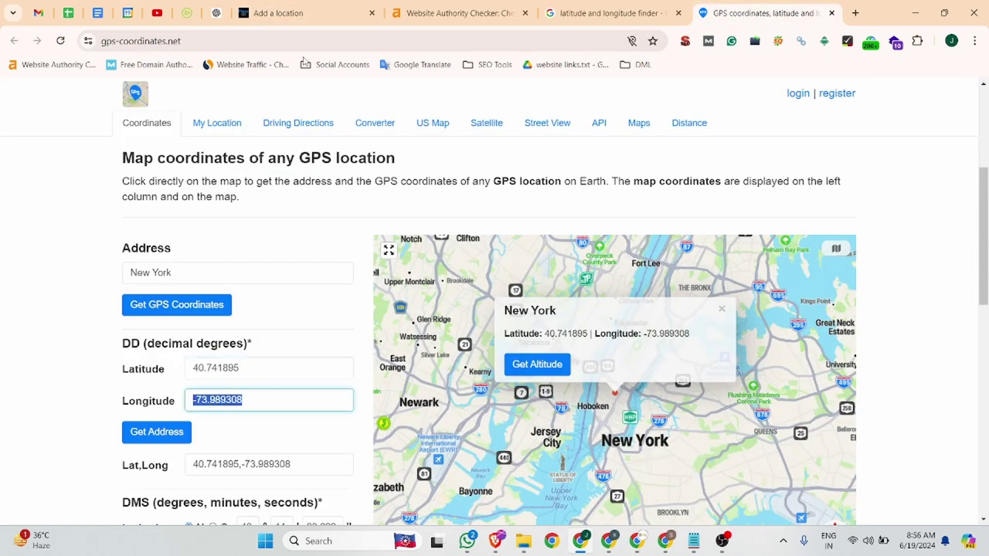
pyautogui.click(295, 13)
pyautogui.click(459, 331)
pyautogui.hotkey('ctrl', 'v')
# Copy the Jobma description paragraph from the Business Listing document into the form's Info for this place field
pyautogui.click(348, 364)
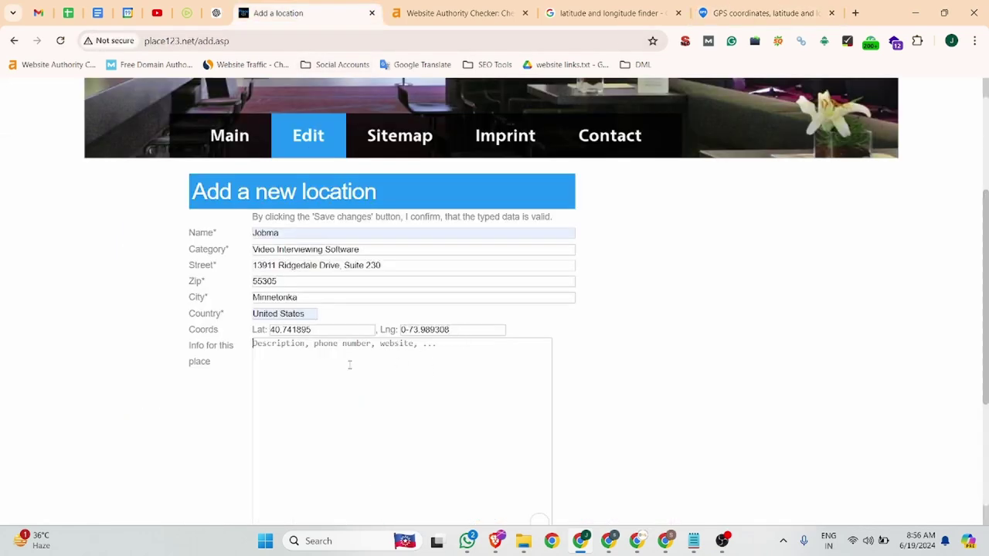
pyautogui.click(99, 12)
pyautogui.scroll(-2, 418, 386)
pyautogui.moveTo(560, 421); pyautogui.dragTo(220, 375)
pyautogui.hotkey('ctrl', 'c')
pyautogui.click(295, 13)
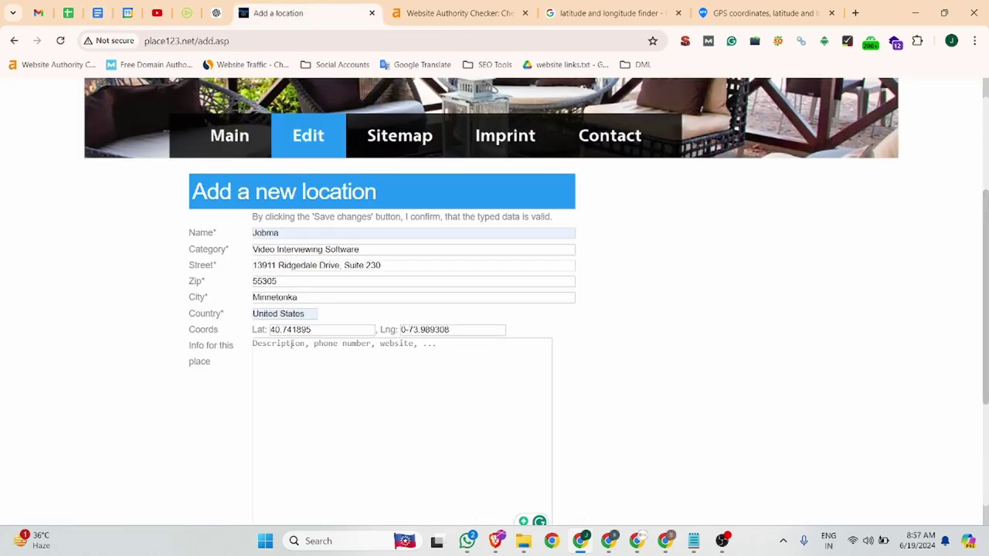
pyautogui.hotkey('ctrl', 'v')
pyautogui.scroll(-3, 428, 401)
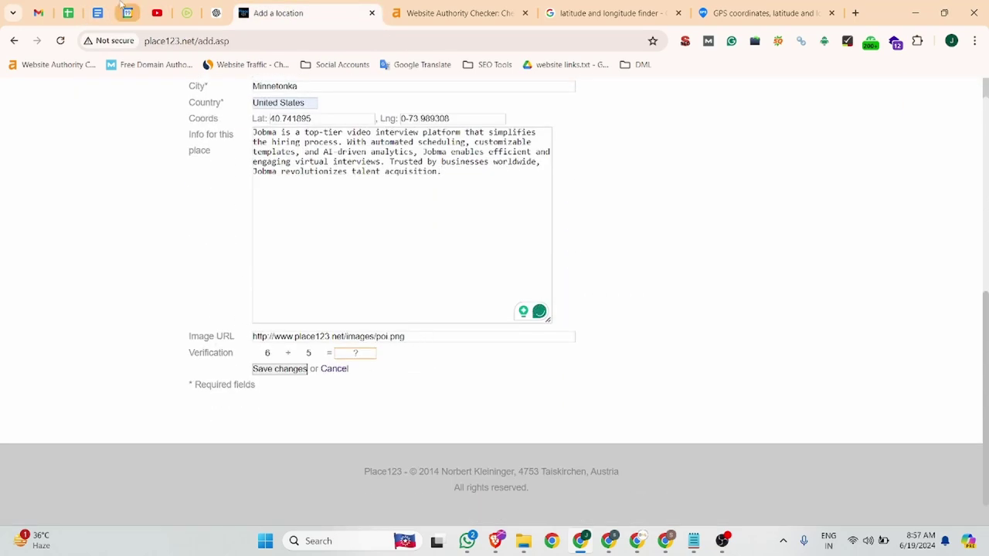
pyautogui.click(179, 8)
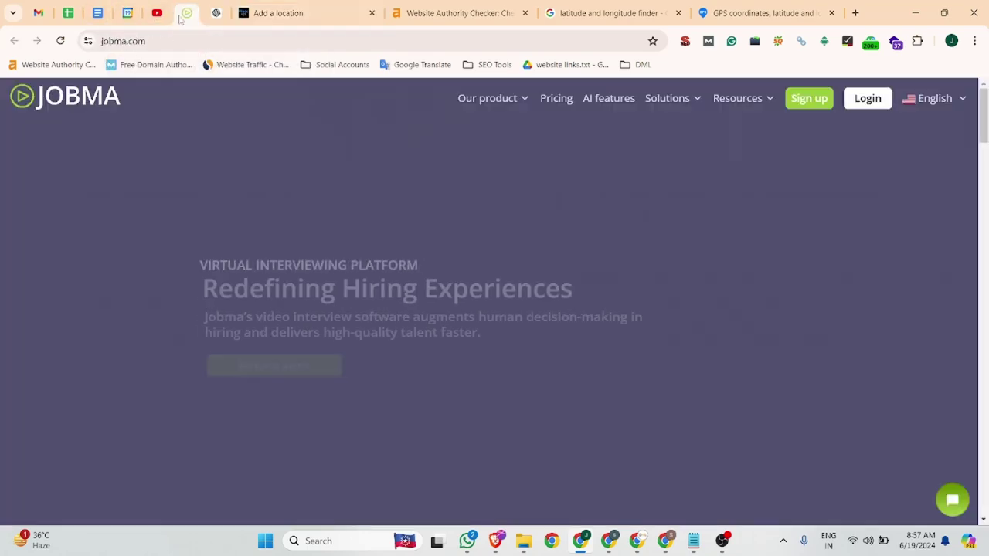
pyautogui.rightClick(67, 97)
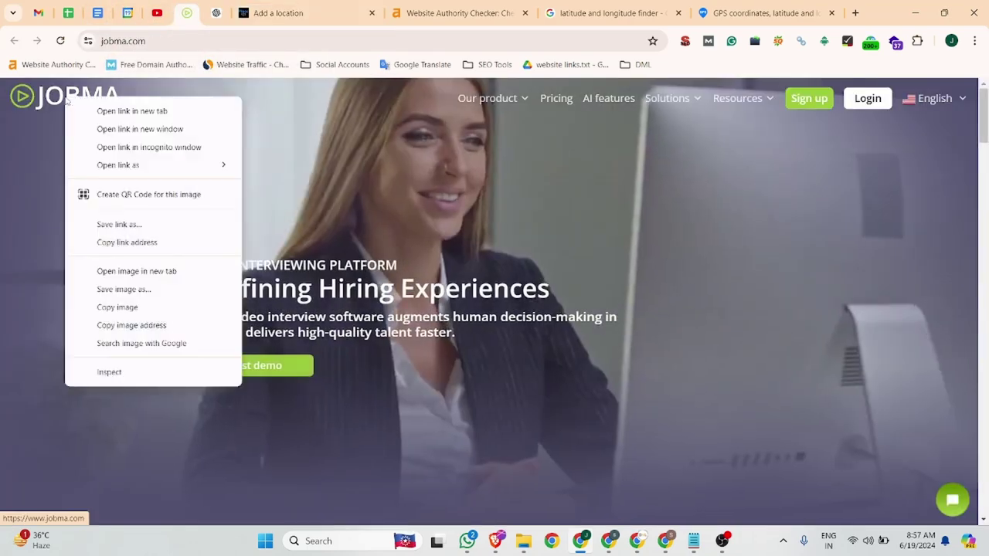
pyautogui.click(116, 242)
pyautogui.rightClick(78, 101)
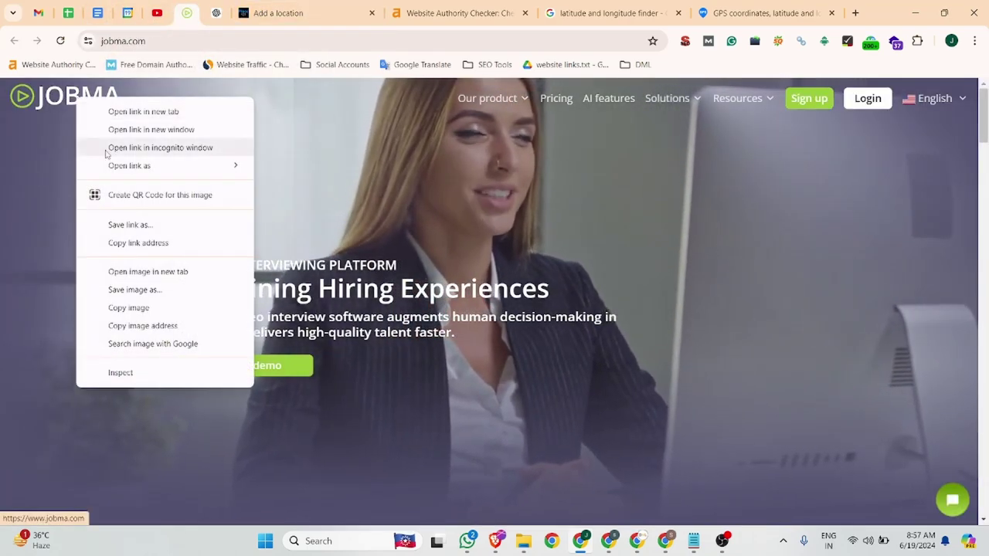
pyautogui.click(133, 272)
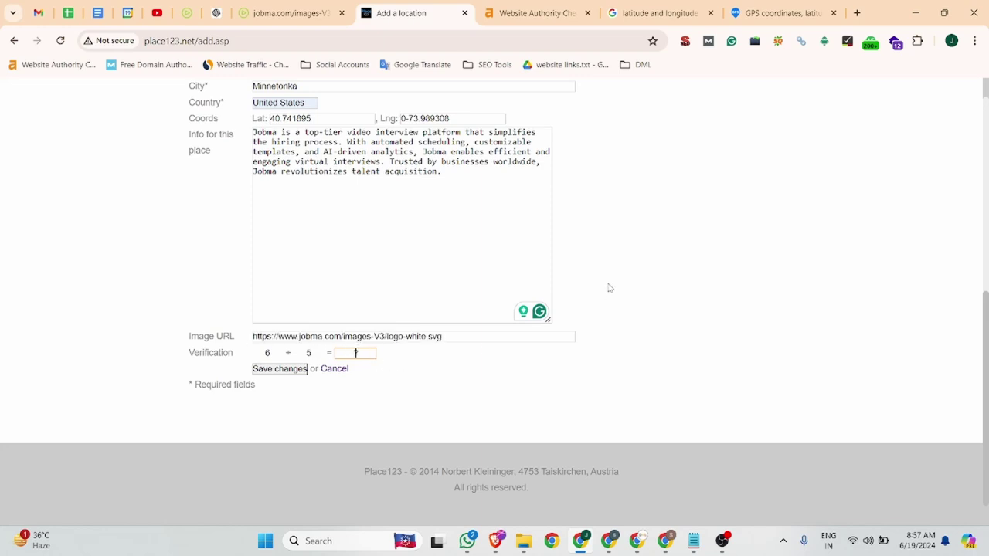
# Answer the verification sum with 11 and try to save the new location
pyautogui.write('11')
pyautogui.click(271, 370)
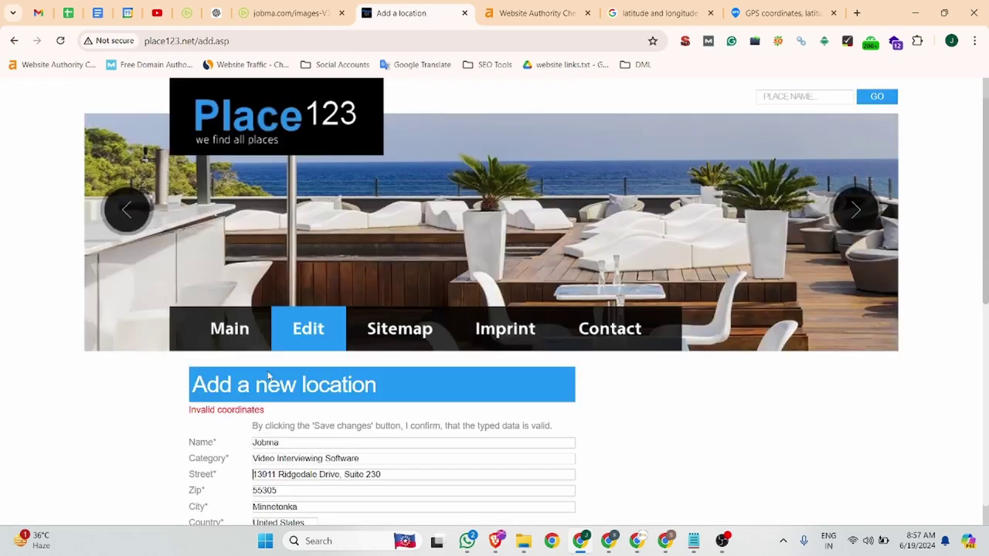
# Clear both the latitude and longitude values in the location form and try saving it again
pyautogui.scroll(-2, 373, 282)
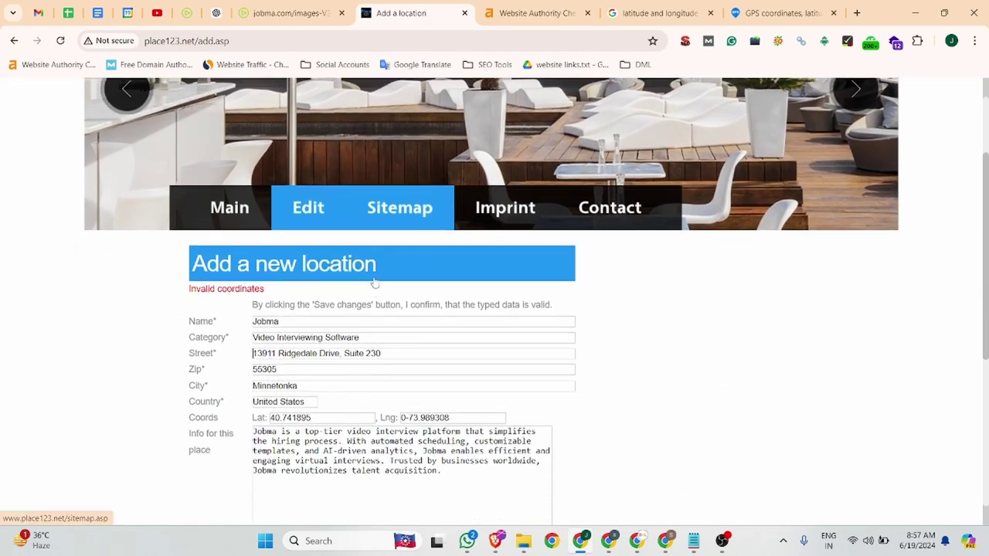
pyautogui.scroll(-2, 374, 281)
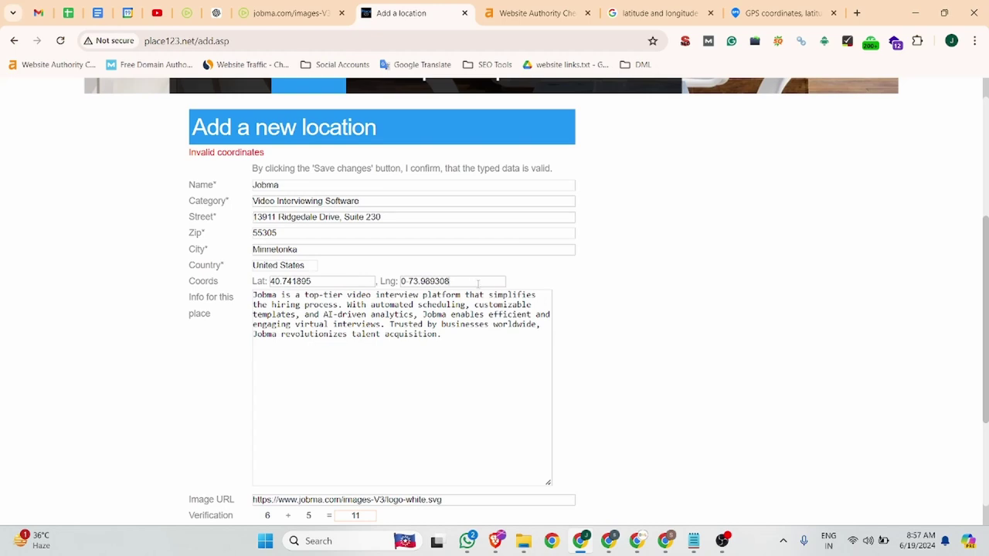
pyautogui.moveTo(479, 284); pyautogui.dragTo(388, 290)
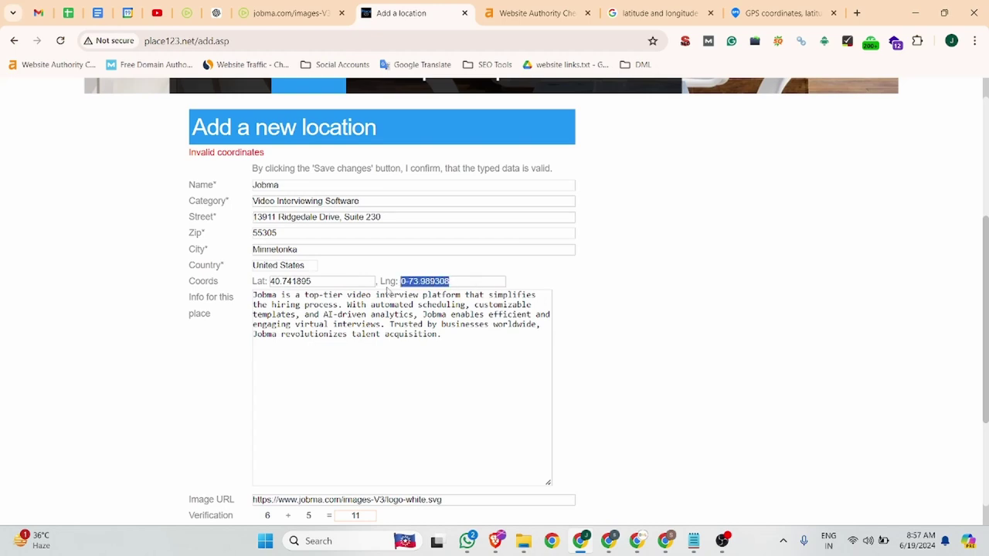
pyautogui.press('BackSpace')
pyautogui.moveTo(312, 283); pyautogui.dragTo(269, 283)
pyautogui.press('BackSpace')
pyautogui.scroll(-3, 280, 306)
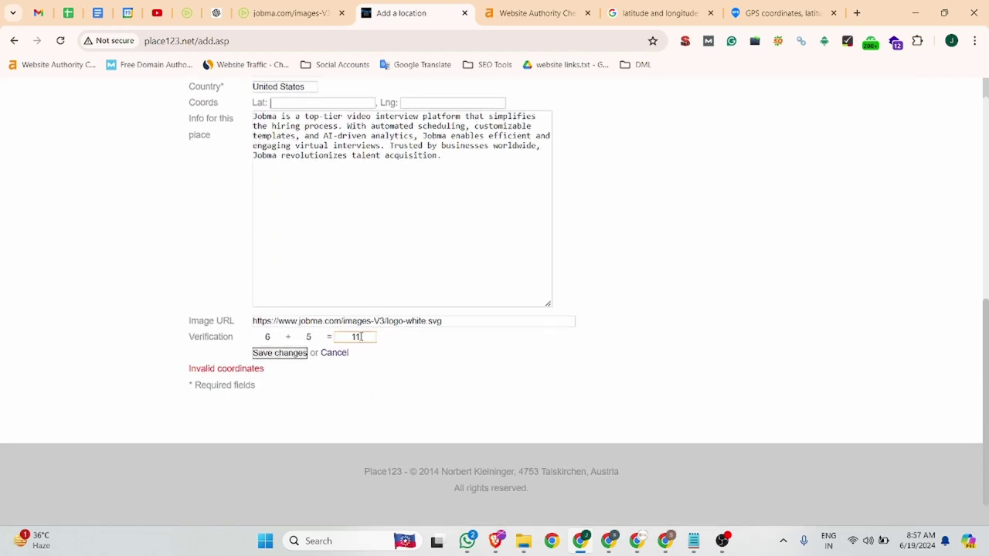
pyautogui.click(278, 353)
# Remove the suite number from the street address and save the location
pyautogui.scroll(-2, 275, 356)
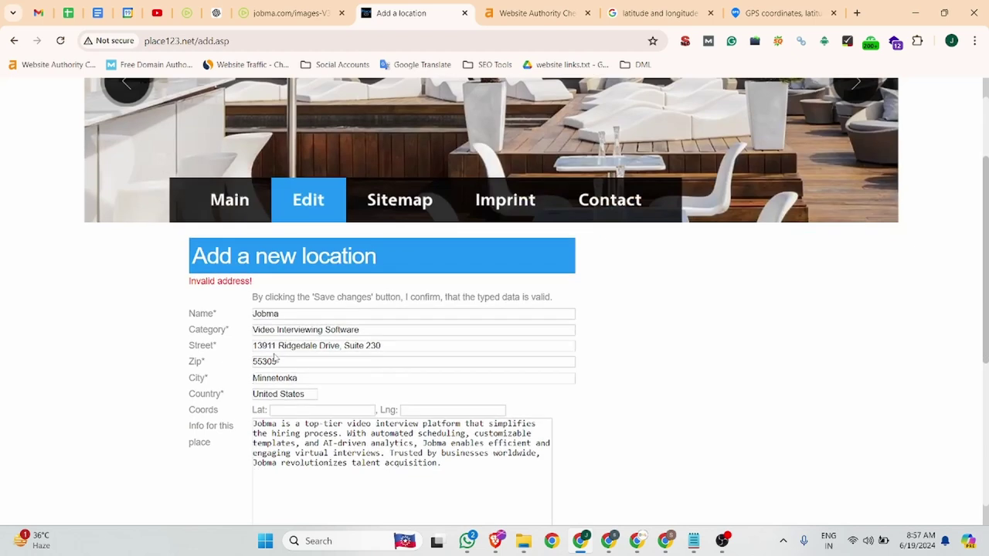
pyautogui.scroll(-1, 274, 357)
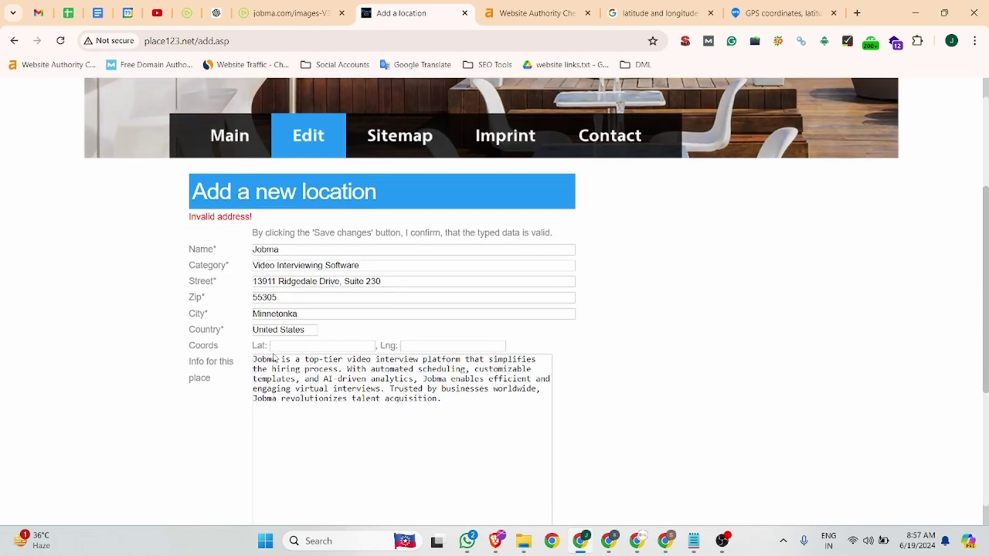
pyautogui.scroll(-1, 275, 357)
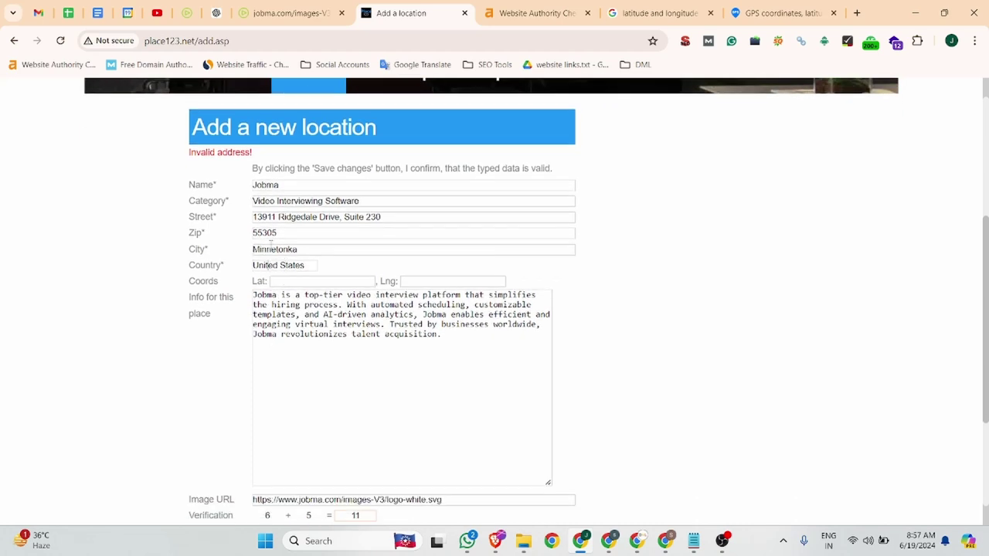
pyautogui.click(287, 251)
pyautogui.click(344, 218)
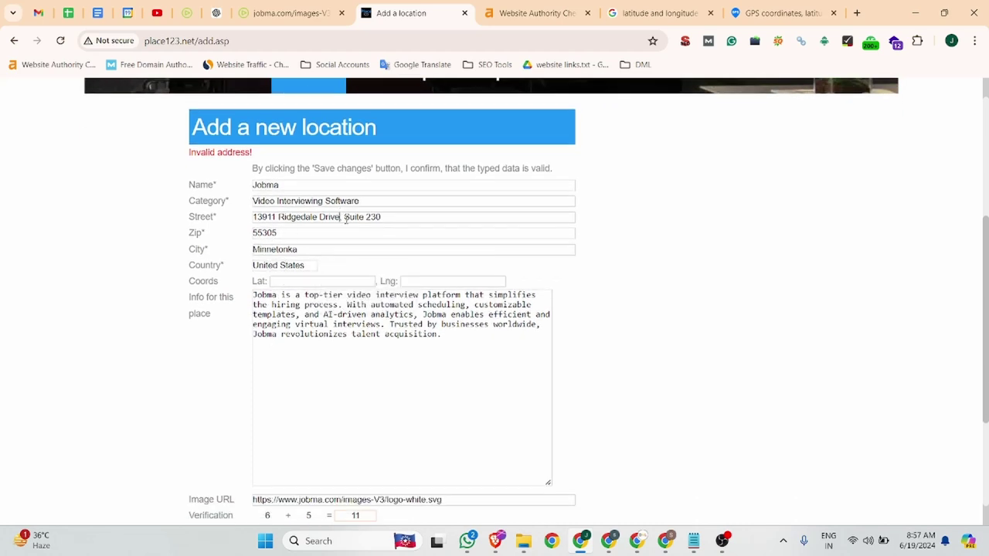
pyautogui.keyDown('shift'); pyautogui.click(436, 218); pyautogui.keyUp('shift')
pyautogui.press('BackSpace')
pyautogui.click(677, 231)
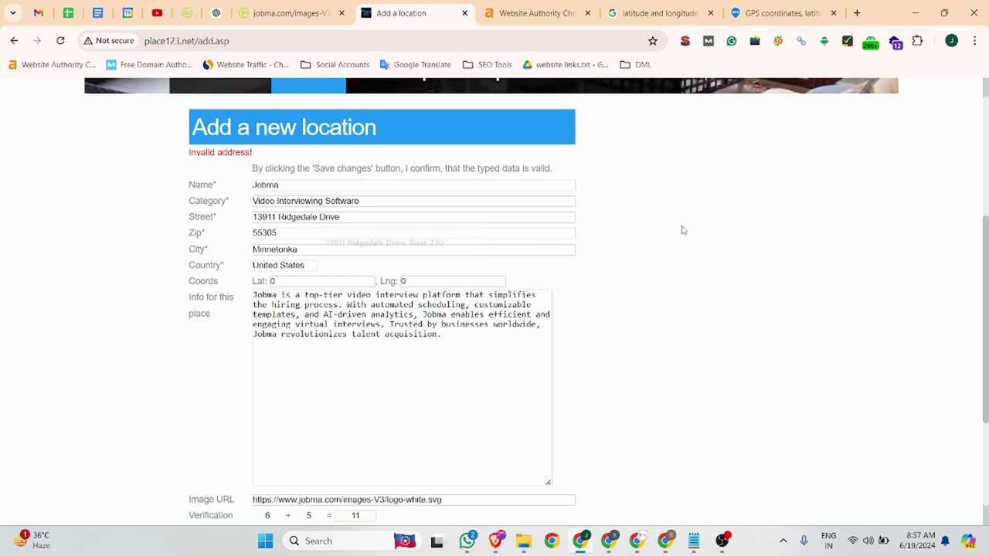
pyautogui.scroll(-3, 294, 354)
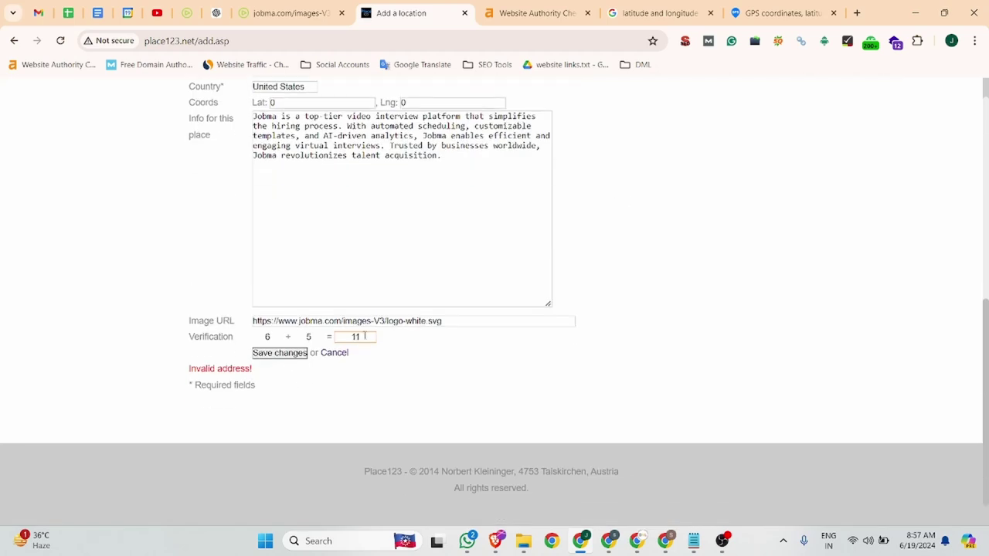
pyautogui.click(286, 353)
# Review the name, logo, category, address and description on the published Jobma listing
pyautogui.scroll(2, 407, 272)
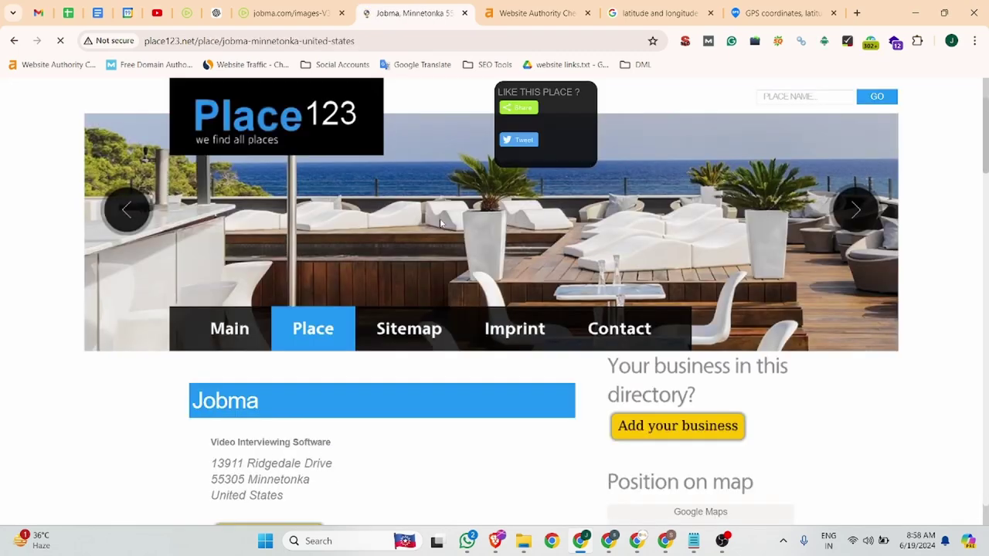
pyautogui.scroll(-5, 370, 200)
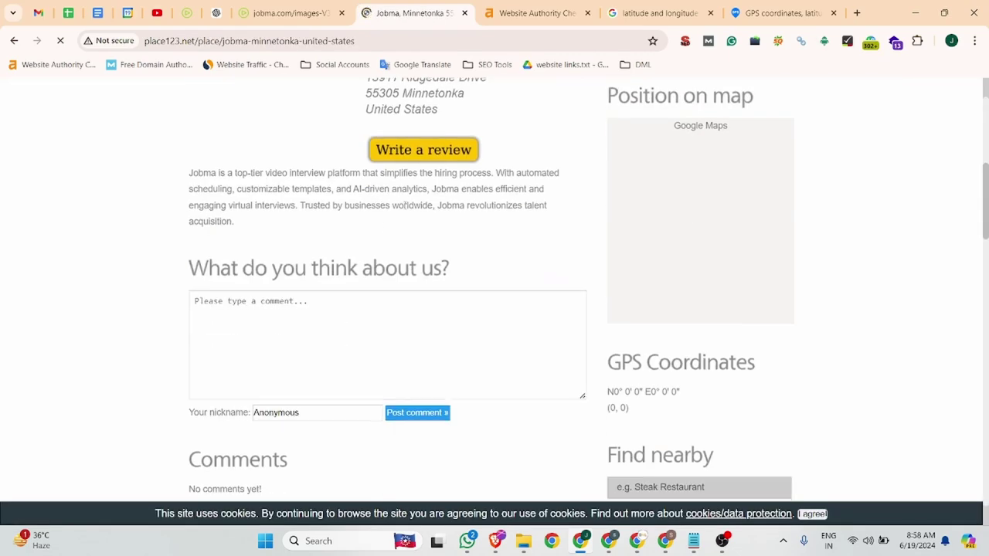
pyautogui.scroll(3, 371, 224)
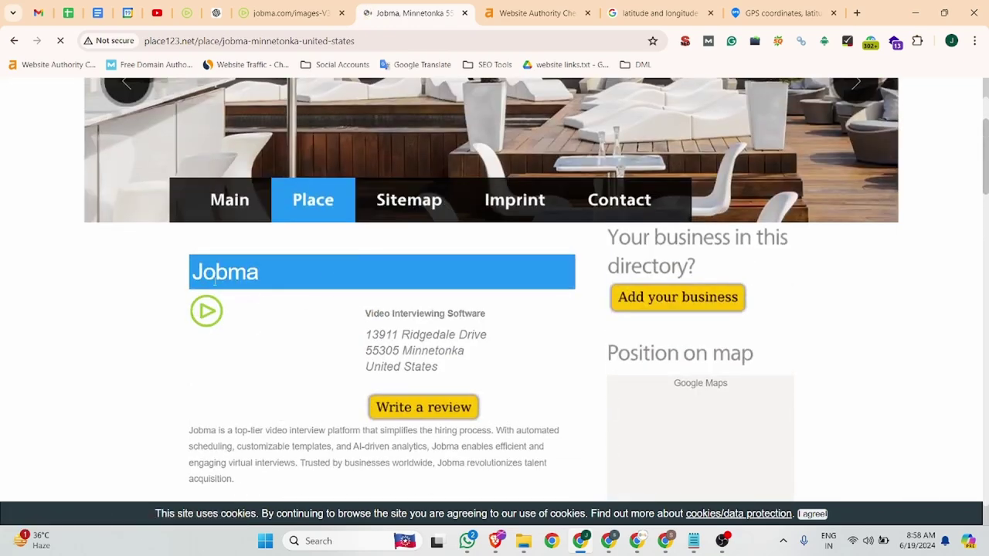
pyautogui.moveTo(193, 272); pyautogui.dragTo(309, 275)
pyautogui.moveTo(360, 318); pyautogui.dragTo(487, 315)
pyautogui.moveTo(459, 380); pyautogui.dragTo(336, 303)
pyautogui.scroll(-2, 241, 366)
pyautogui.moveTo(241, 367); pyautogui.dragTo(167, 302)
pyautogui.scroll(-4, 367, 280)
pyautogui.scroll(7, 576, 195)
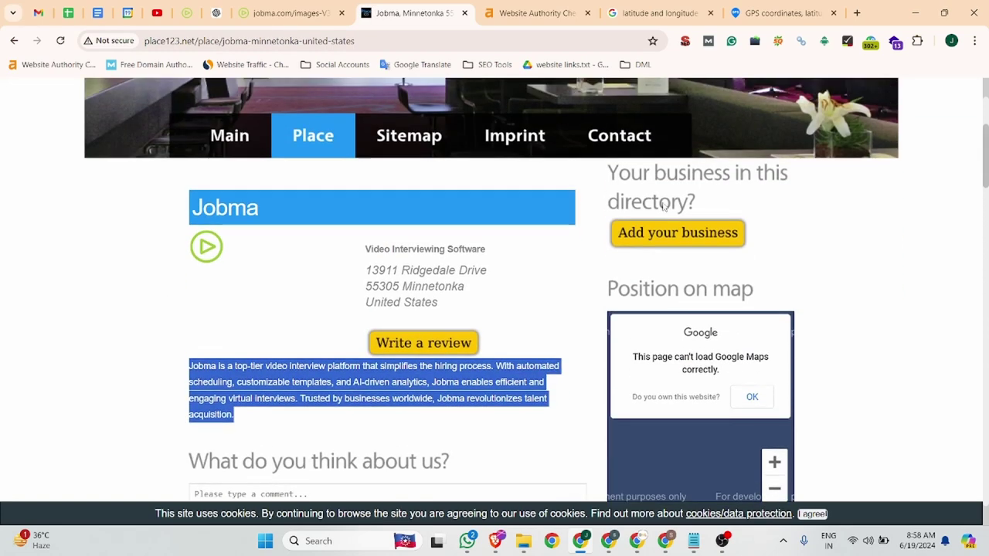
# Compare the listing's map position and GPS coordinates with the values on gps-coordinates.net, and return to the listing
pyautogui.scroll(-4, 336, 242)
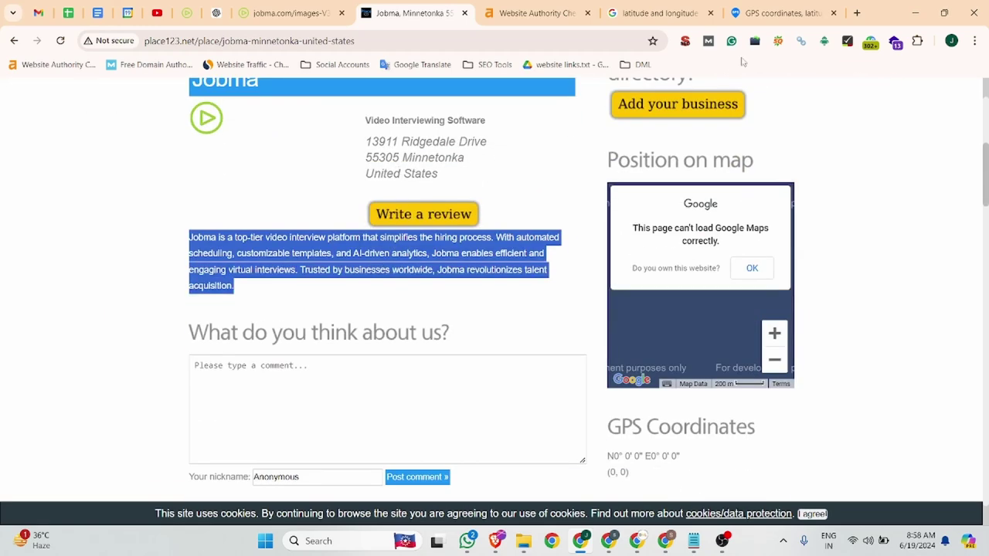
pyautogui.click(780, 13)
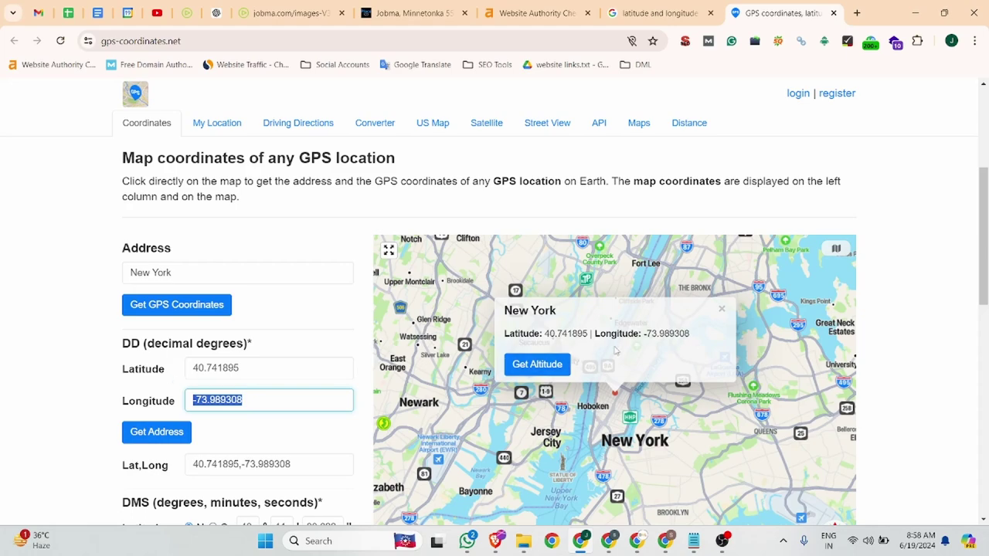
pyautogui.click(389, 9)
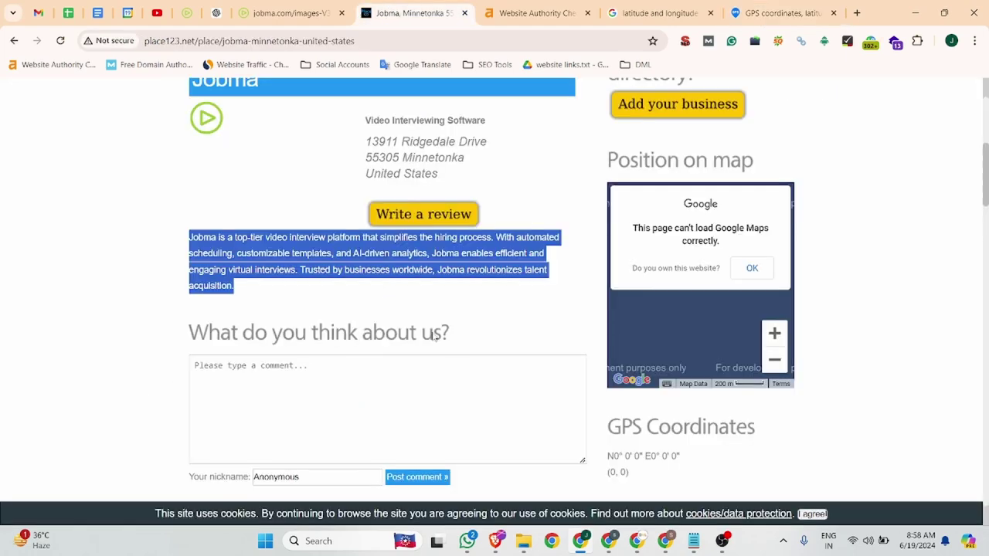
# Recheck the published listing's street address, GPS coordinates and comment section
pyautogui.scroll(3, 456, 345)
pyautogui.scroll(-2, 456, 345)
pyautogui.scroll(-2, 455, 345)
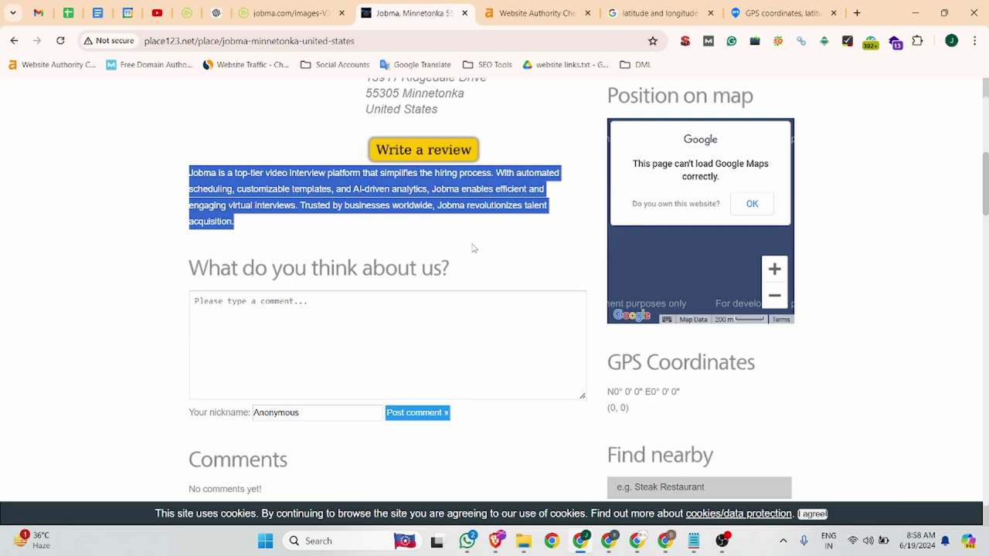
pyautogui.scroll(2, 470, 247)
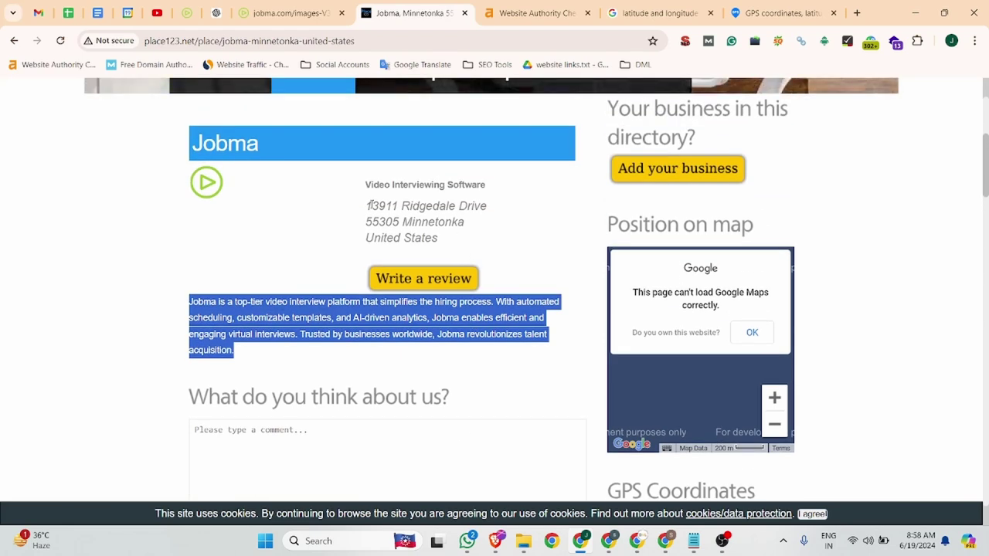
pyautogui.moveTo(360, 207); pyautogui.dragTo(509, 217)
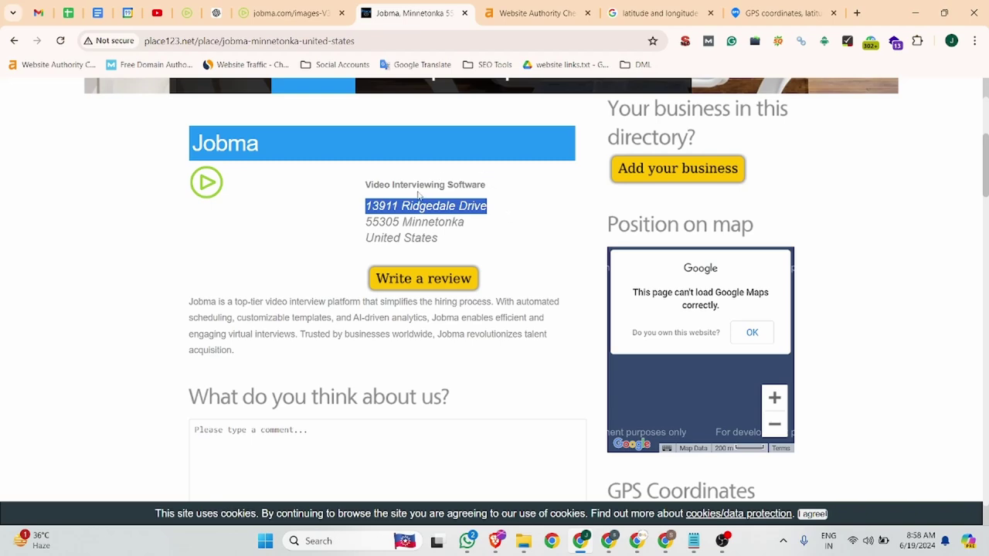
pyautogui.scroll(-4, 391, 252)
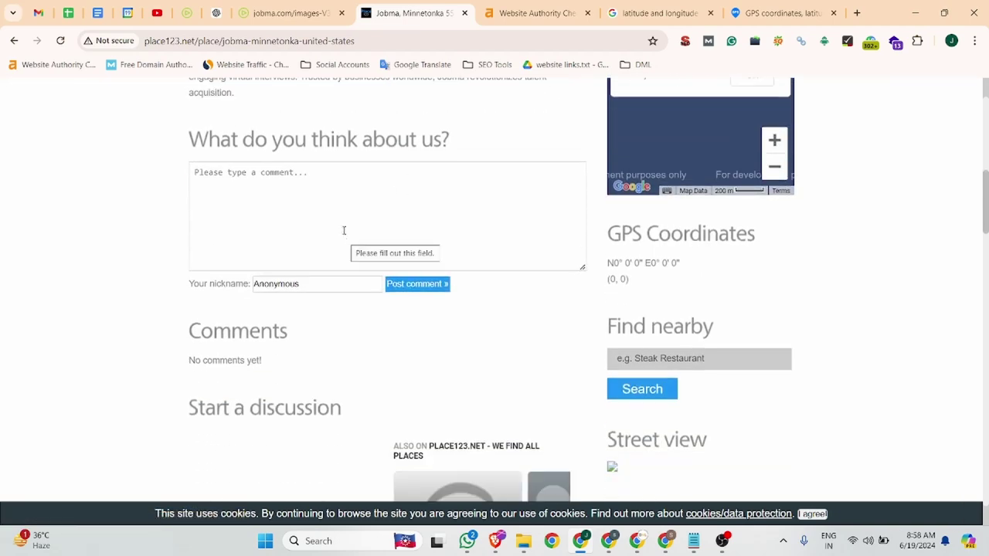
pyautogui.scroll(2, 342, 227)
pyautogui.scroll(3, 425, 201)
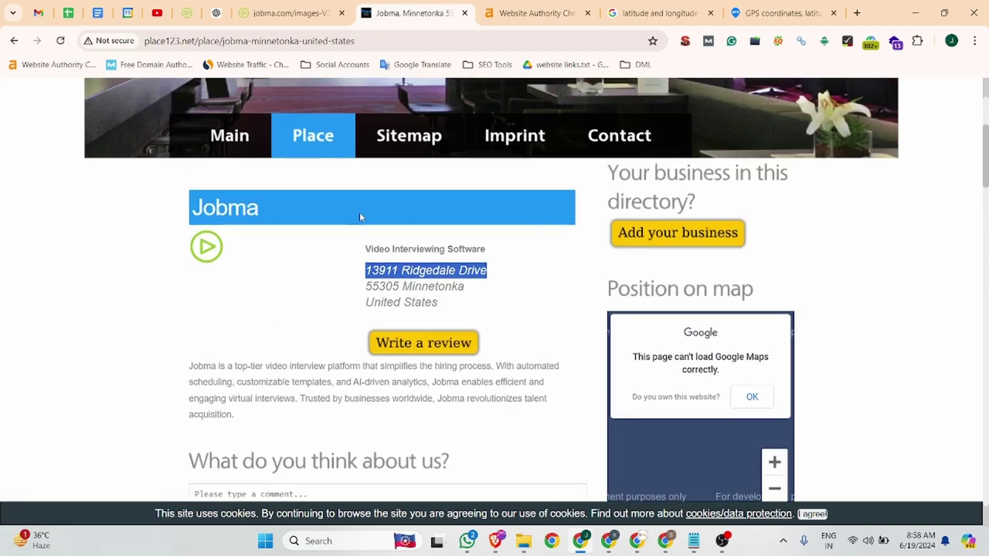